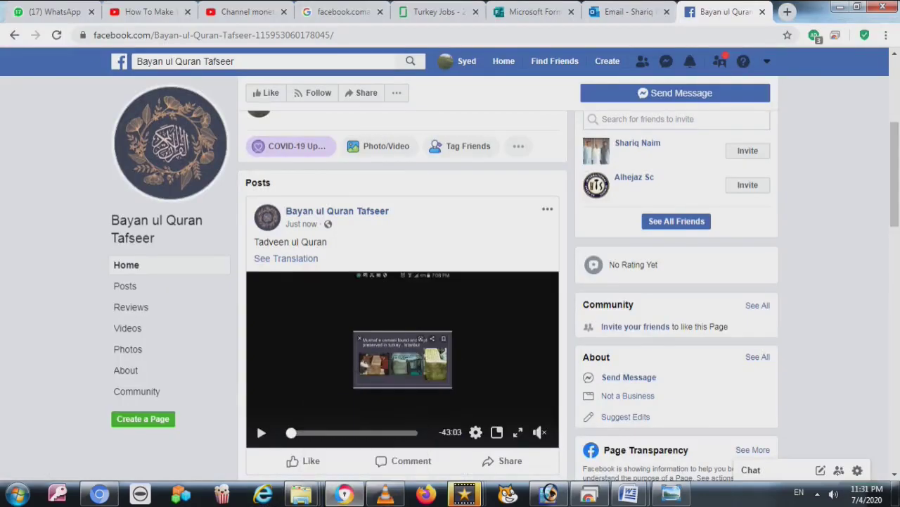
# Open General Account Settings from the account menu, confirming Leave Page
pyautogui.click(767, 61)
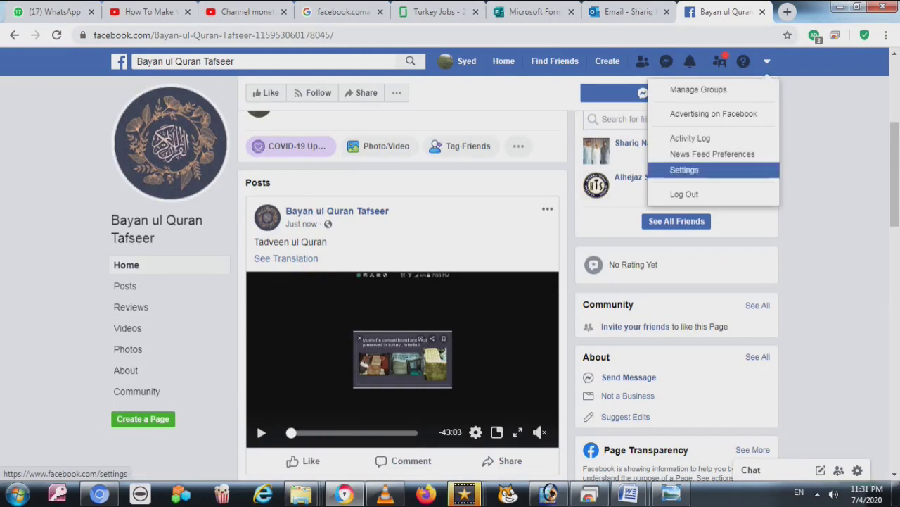
pyautogui.click(683, 170)
pyautogui.press('Return')
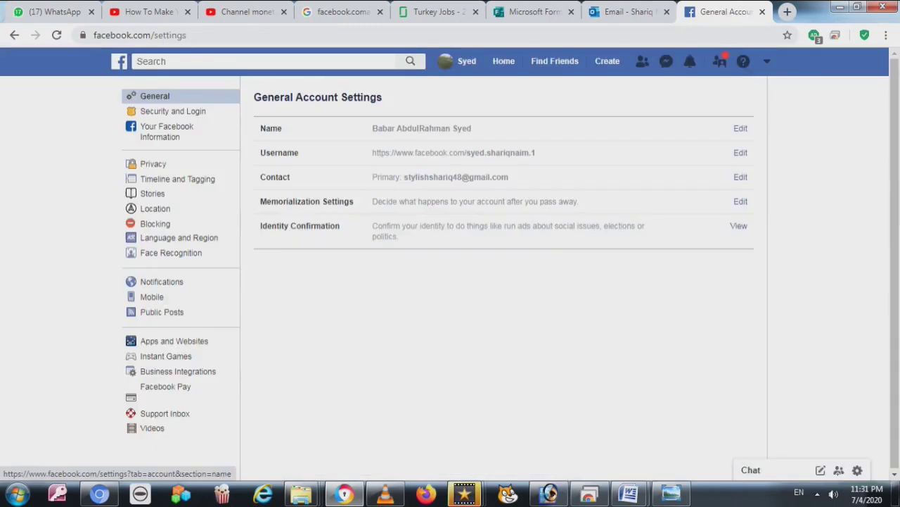
# Switch to the Privacy section of the settings sidebar
pyautogui.click(161, 163)
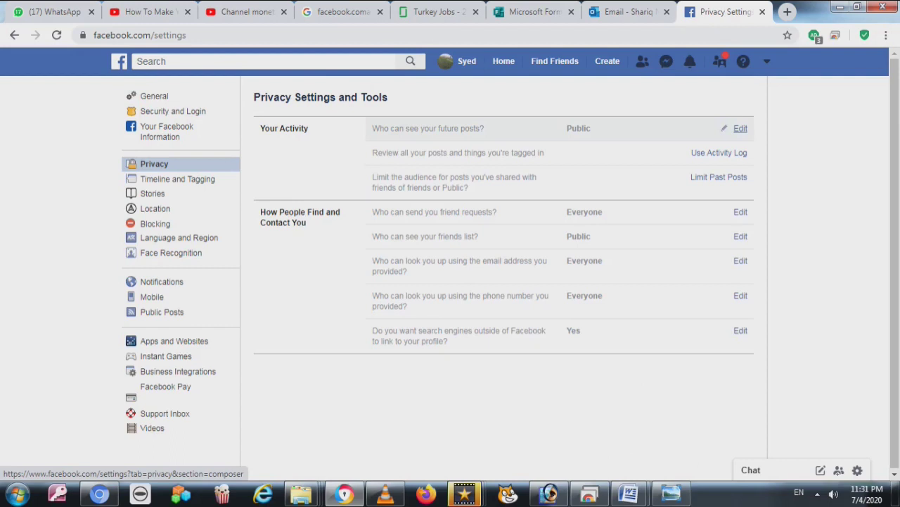
pyautogui.click(740, 128)
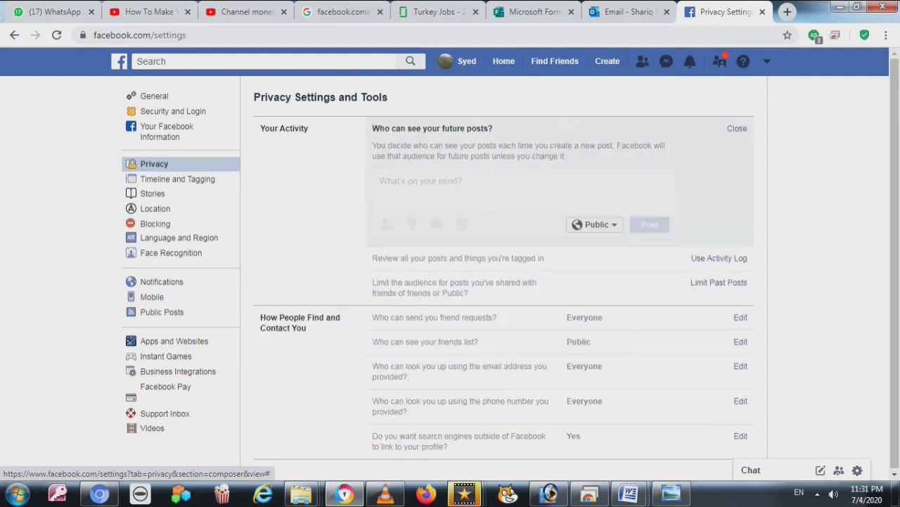
pyautogui.click(597, 224)
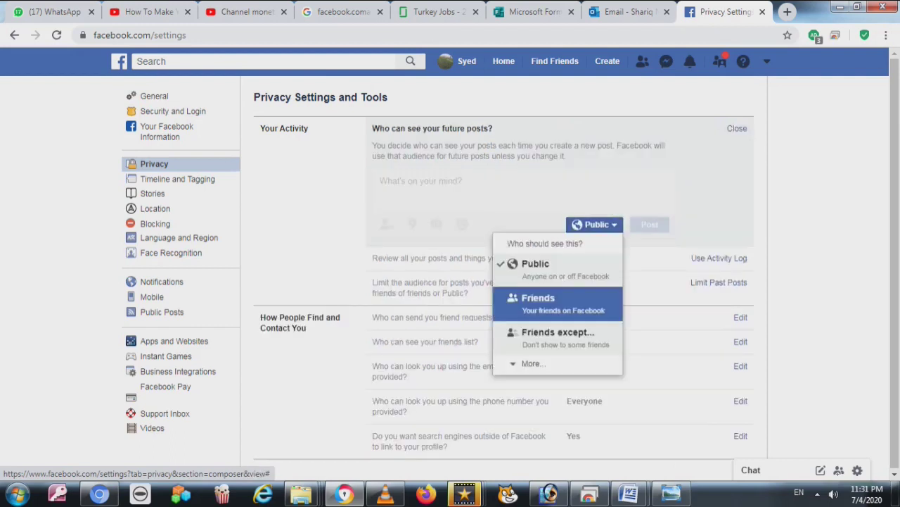
pyautogui.click(556, 267)
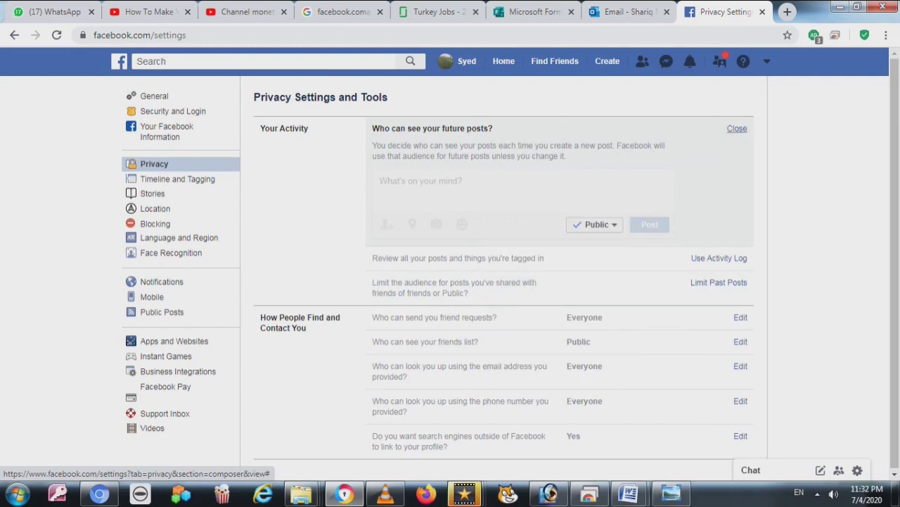
pyautogui.click(738, 128)
pyautogui.moveTo(299, 212); pyautogui.dragTo(337, 211)
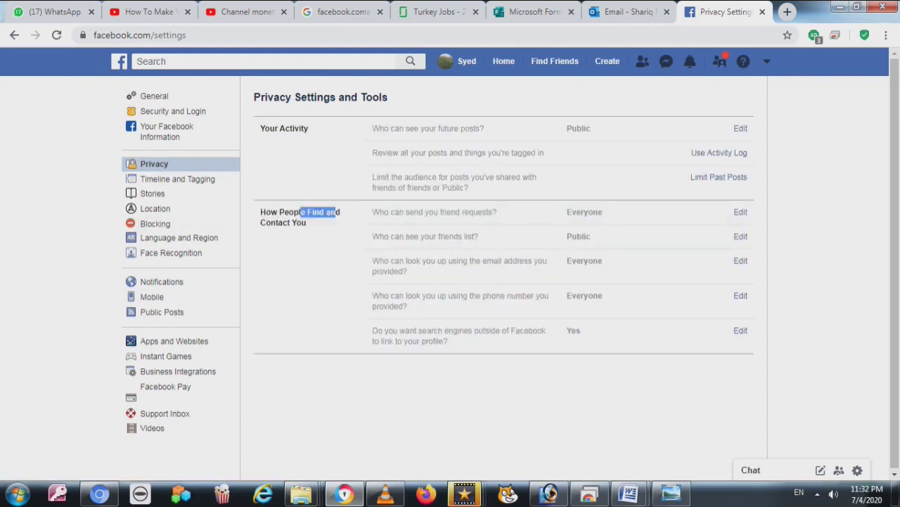
pyautogui.click(719, 152)
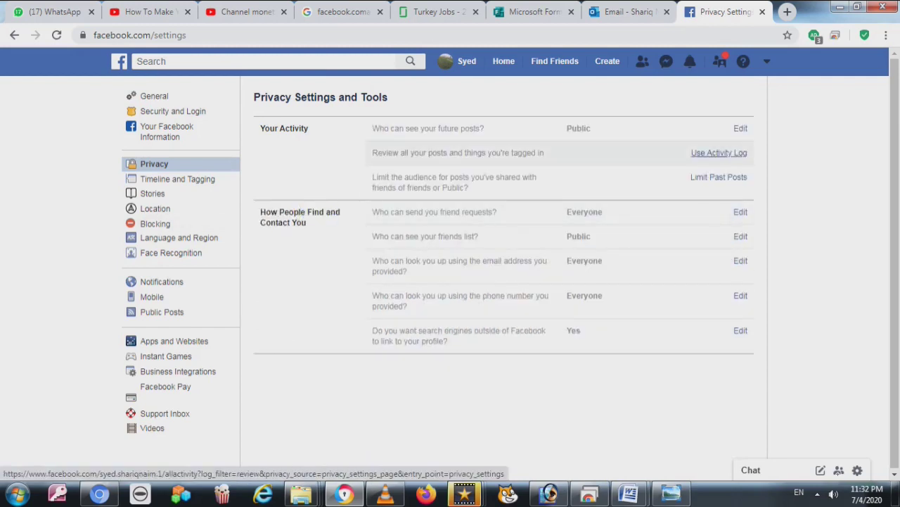
pyautogui.hotkey('alt', 'Left')
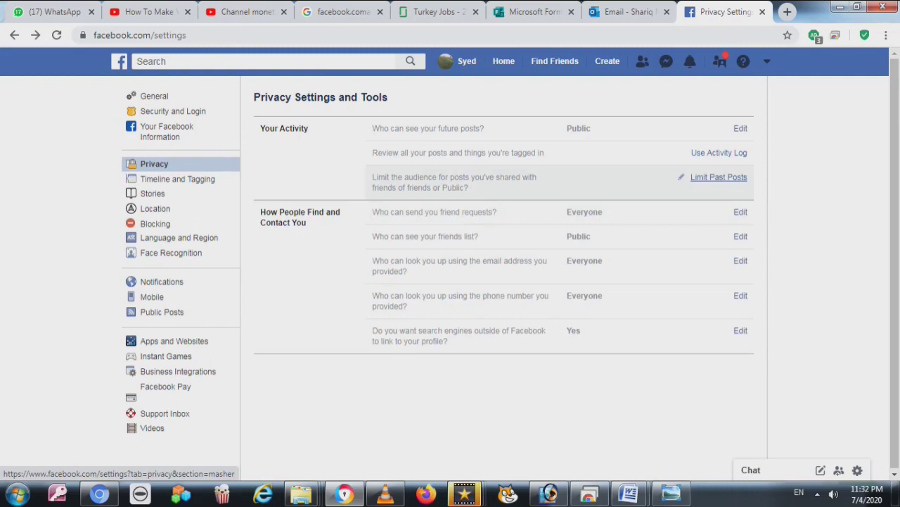
pyautogui.click(719, 176)
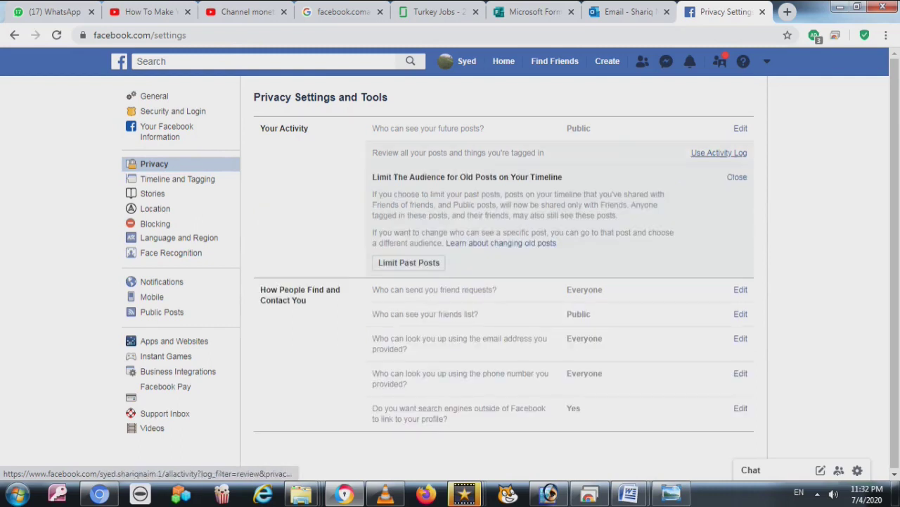
pyautogui.click(738, 177)
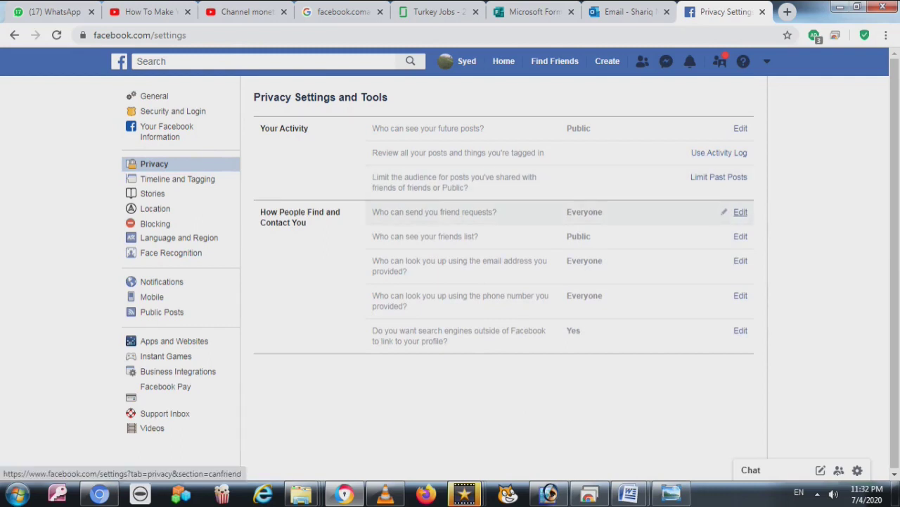
pyautogui.click(740, 212)
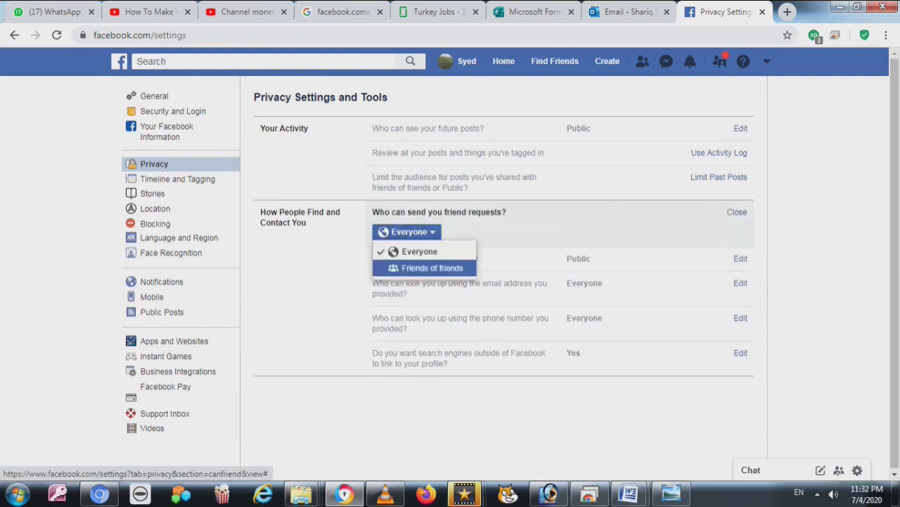
pyautogui.press('Escape')
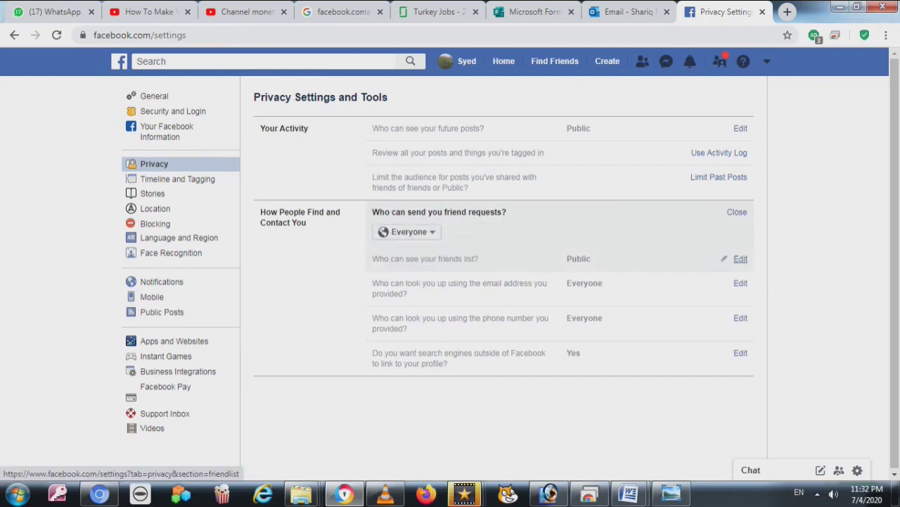
pyautogui.click(741, 258)
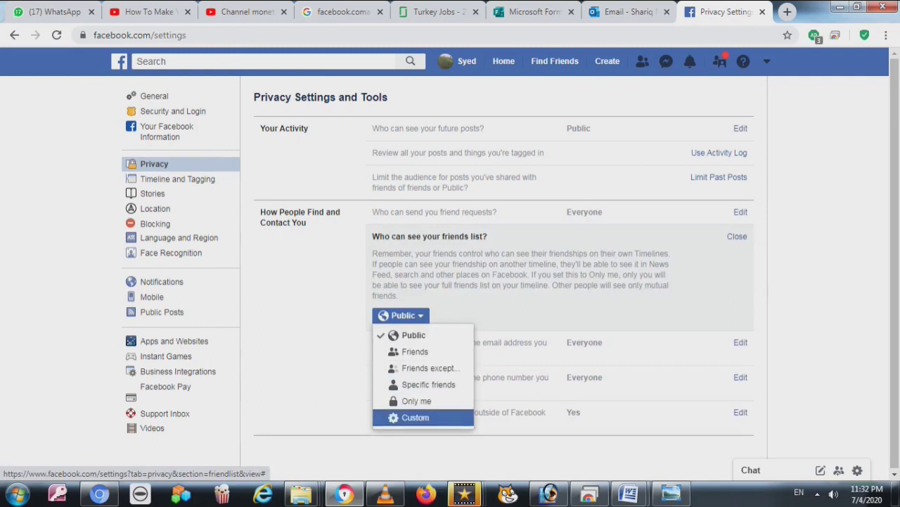
pyautogui.press('Escape')
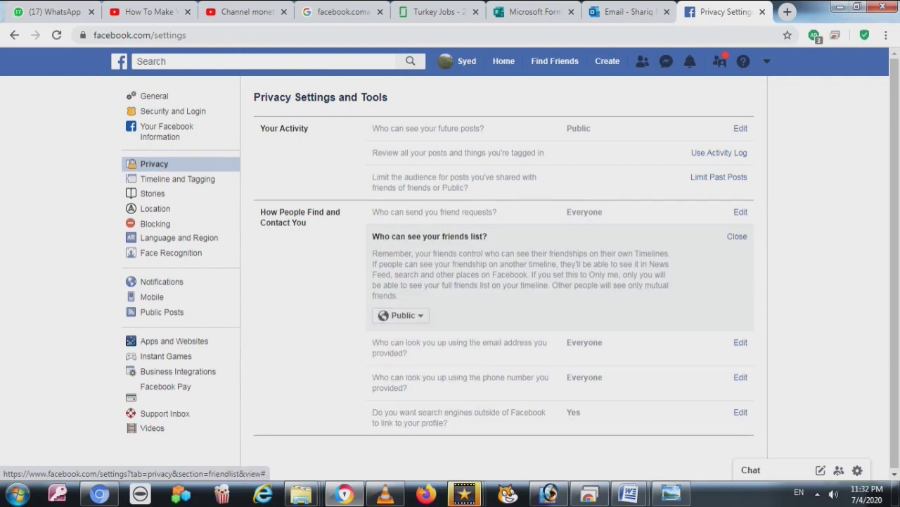
pyautogui.click(737, 236)
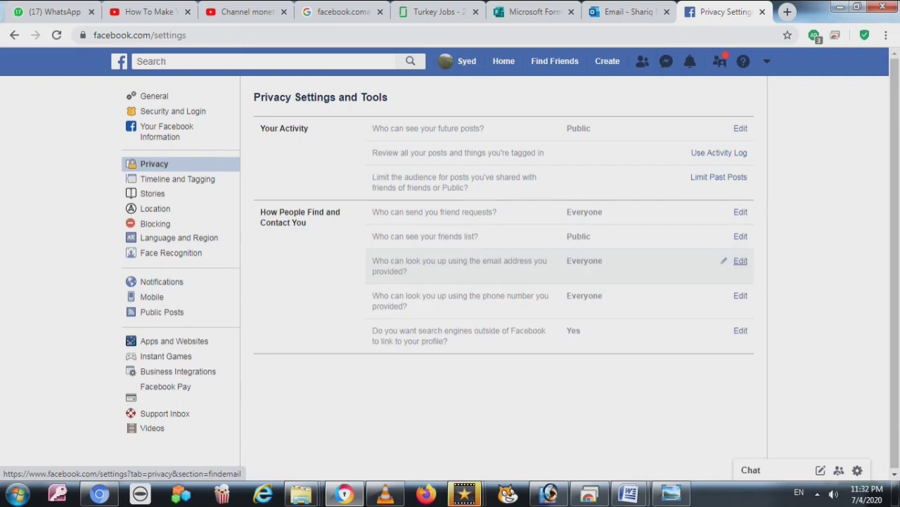
pyautogui.click(741, 261)
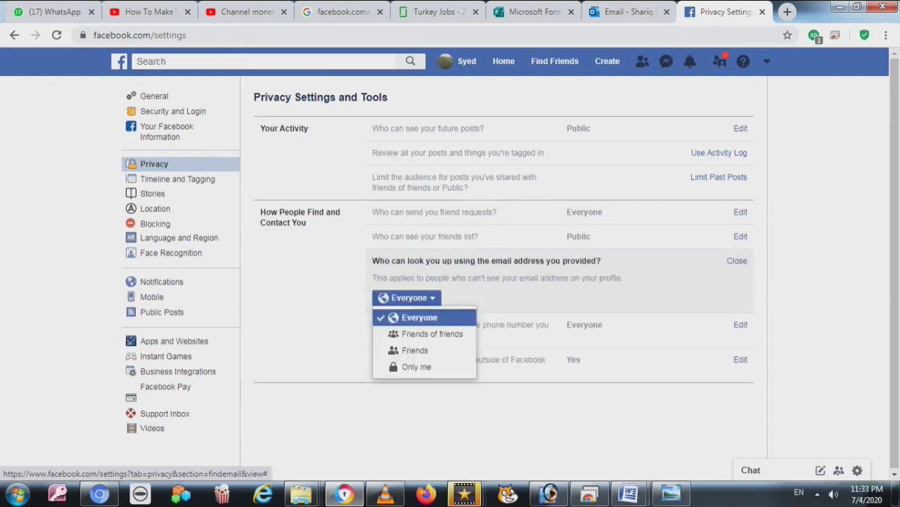
pyautogui.click(737, 260)
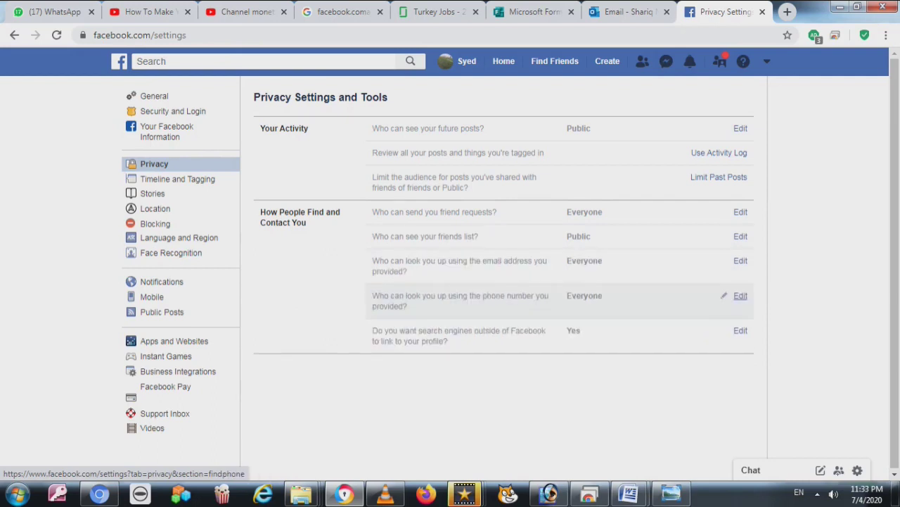
pyautogui.click(741, 296)
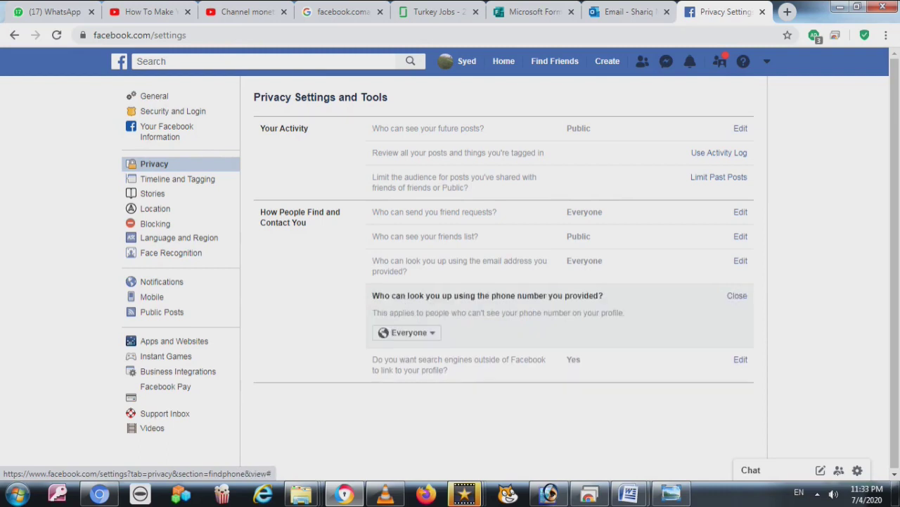
pyautogui.click(407, 332)
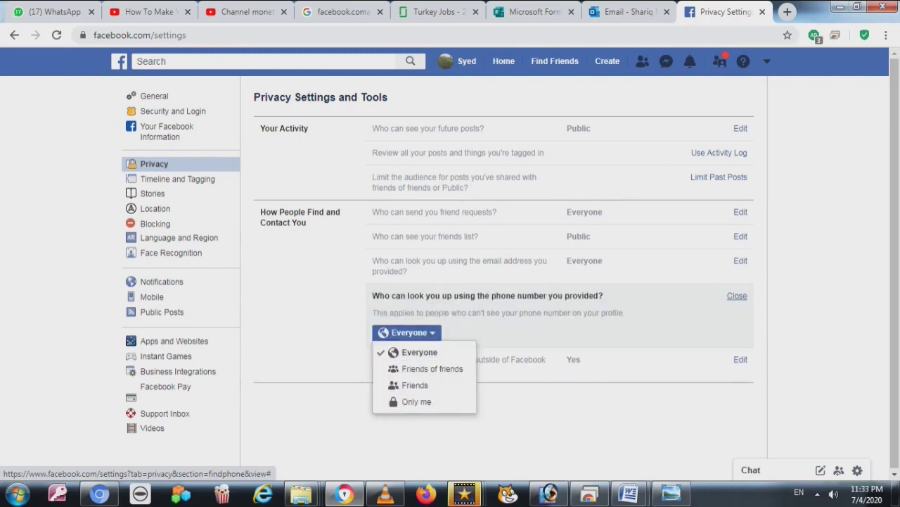
pyautogui.click(737, 295)
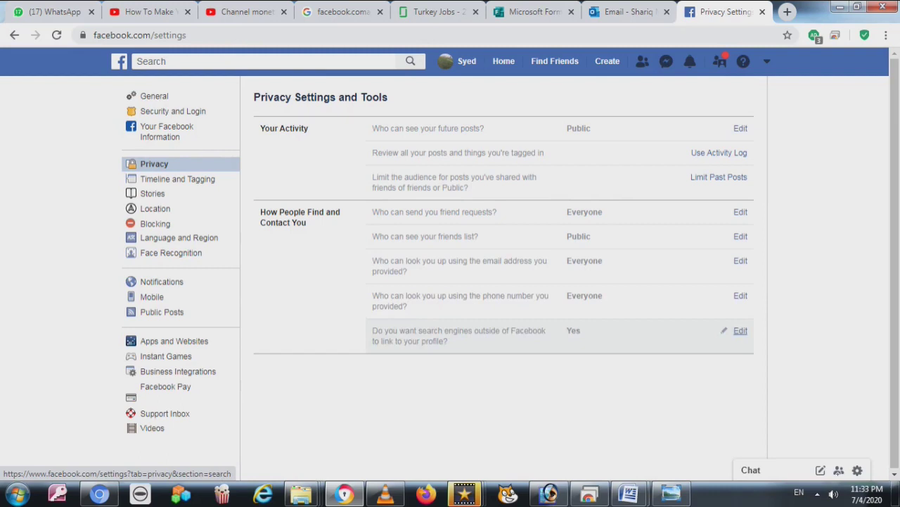
pyautogui.click(740, 330)
pyautogui.click(380, 403)
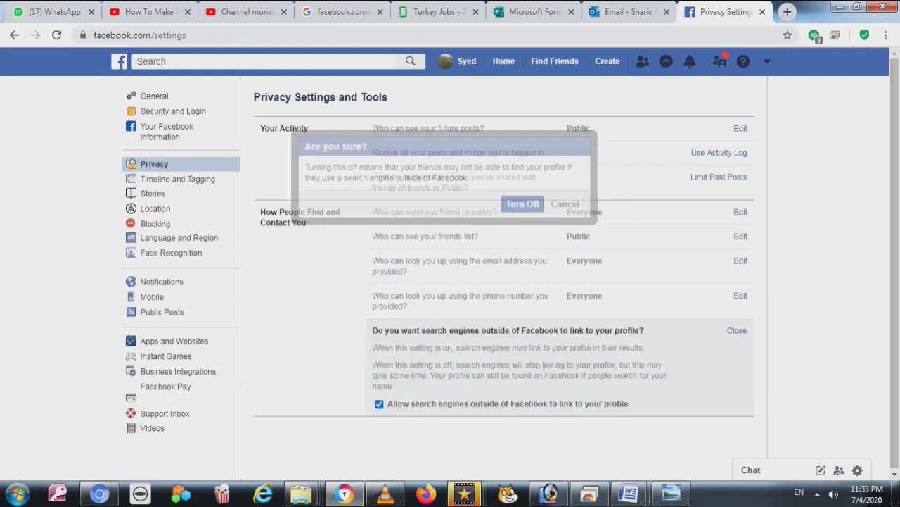
pyautogui.click(737, 330)
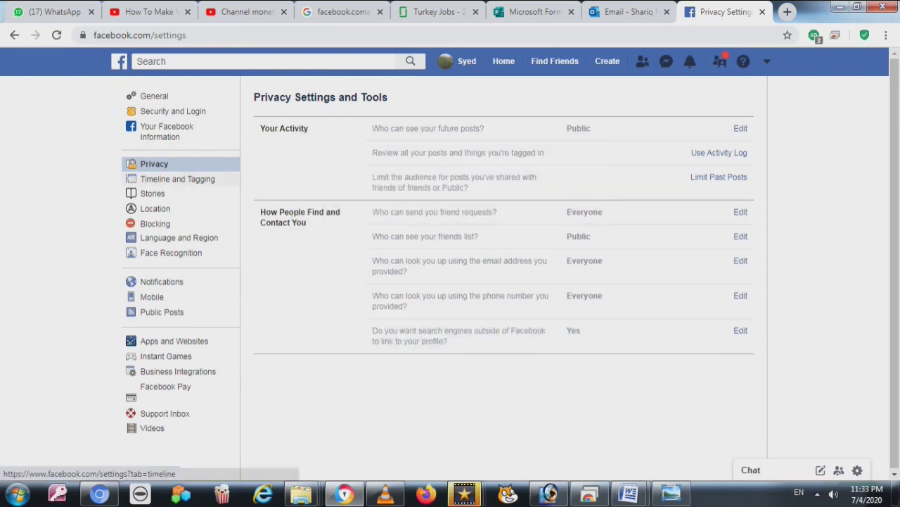
# In Timeline and Tagging, review timeline posting and visibility, keeping both at Friends
pyautogui.click(178, 179)
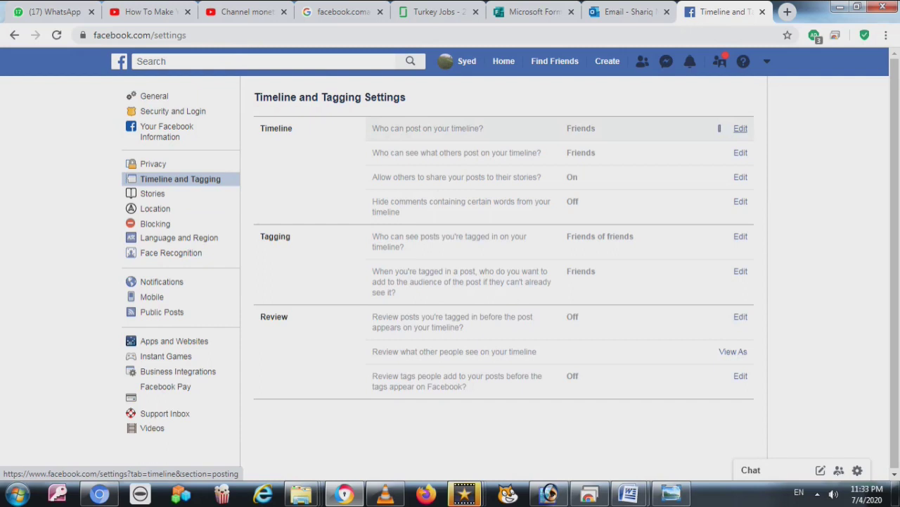
pyautogui.click(741, 128)
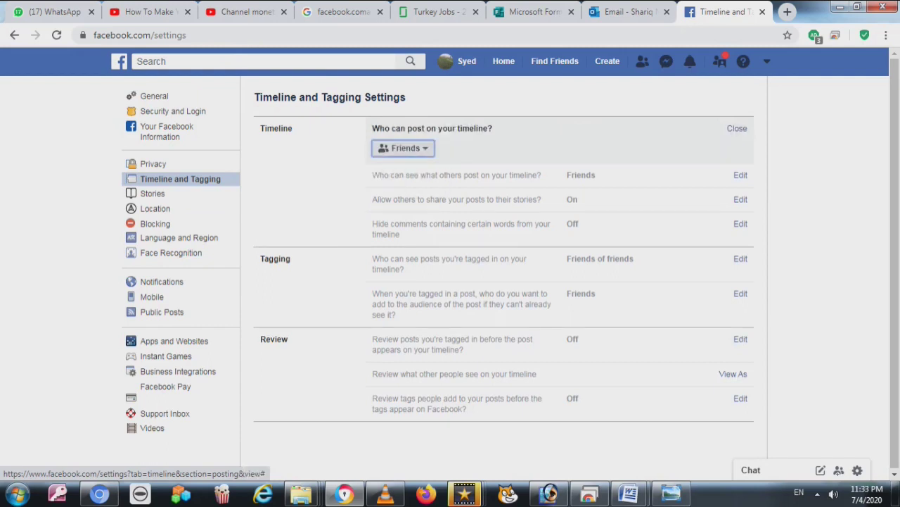
pyautogui.click(737, 128)
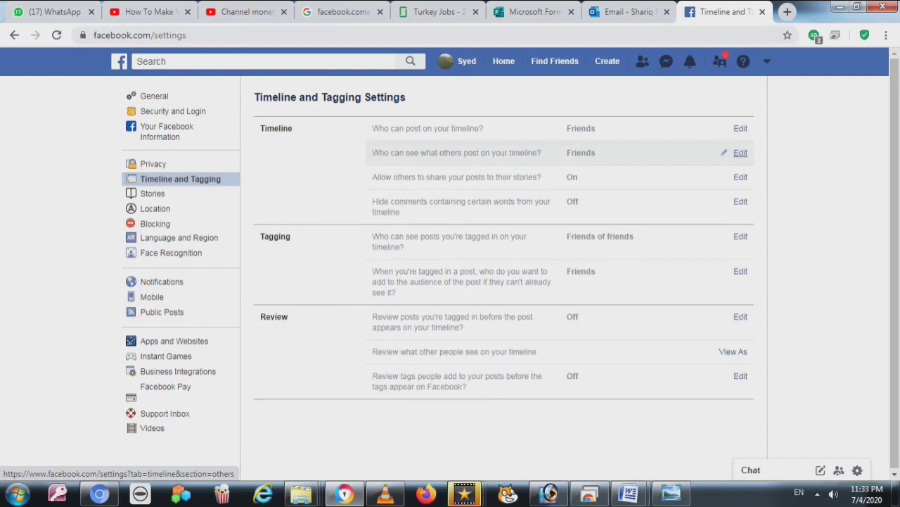
pyautogui.click(741, 153)
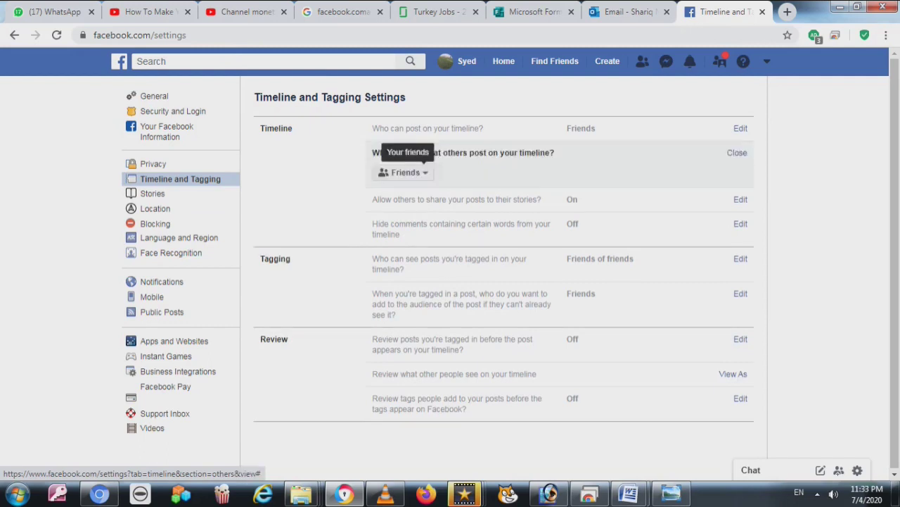
pyautogui.click(406, 172)
pyautogui.click(406, 173)
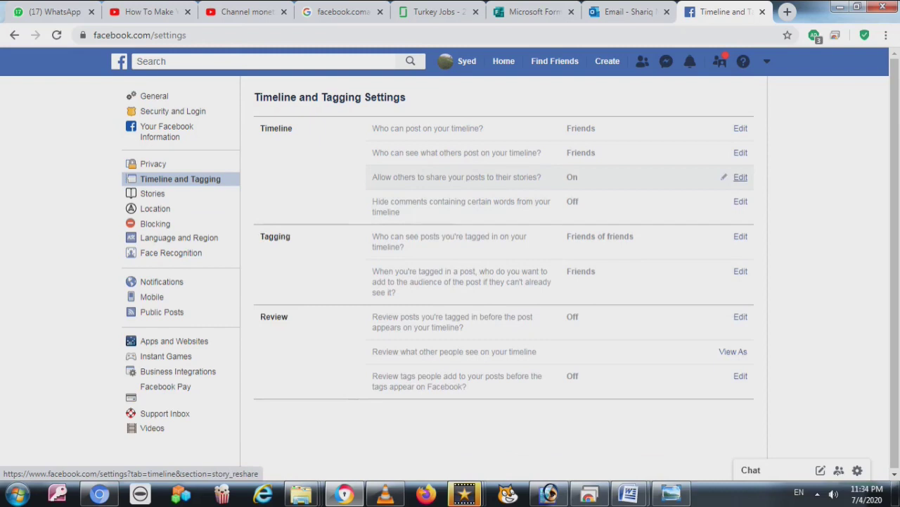
# Leave story sharing On and open the hide-comments-with-certain-words editor
pyautogui.click(741, 177)
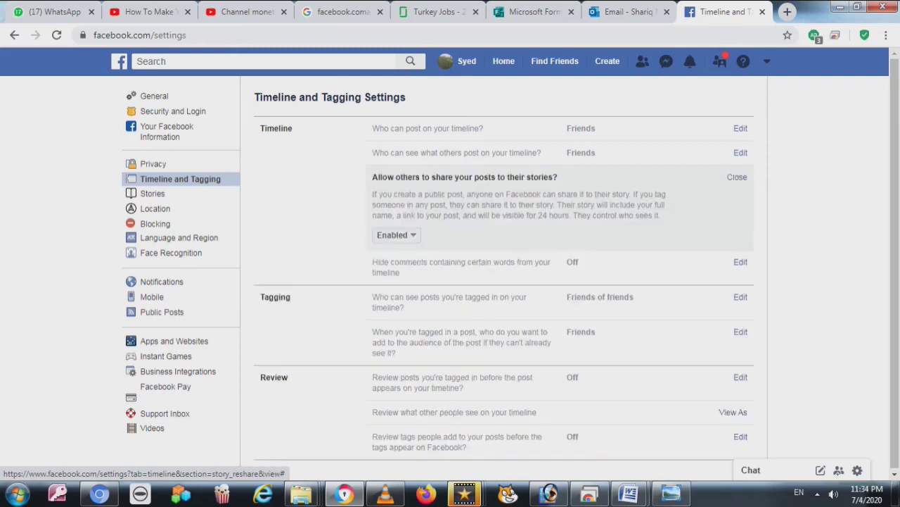
pyautogui.click(737, 177)
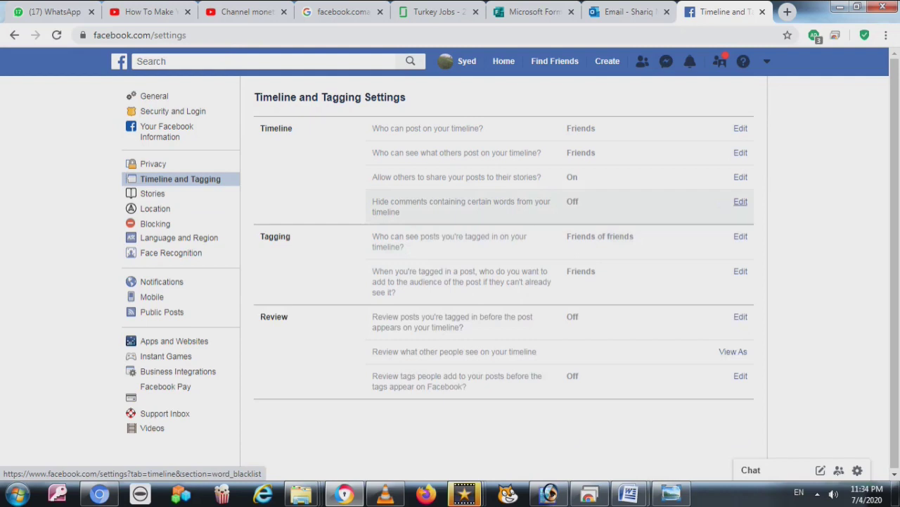
pyautogui.click(740, 201)
pyautogui.moveTo(676, 202); pyautogui.dragTo(415, 202)
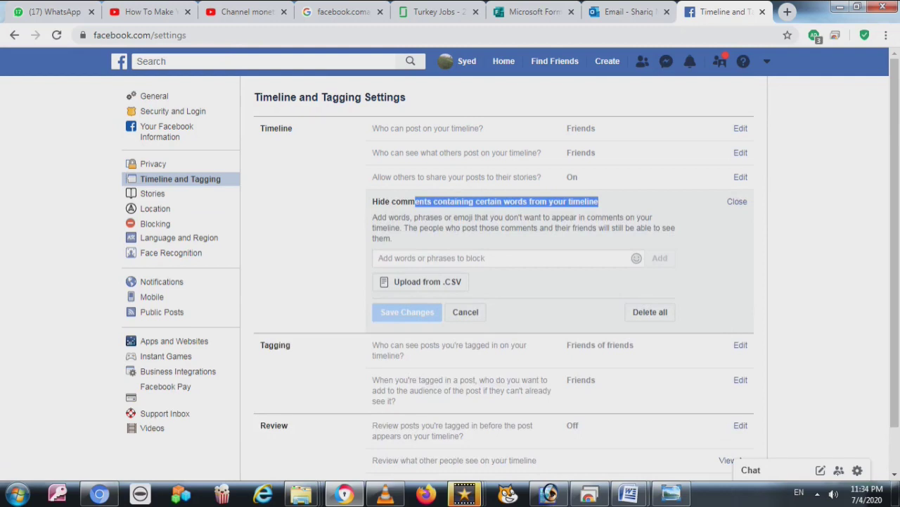
# Close hide-comments, leave tagged-post audience at Friends and review Off, then preview with View As
pyautogui.click(465, 310)
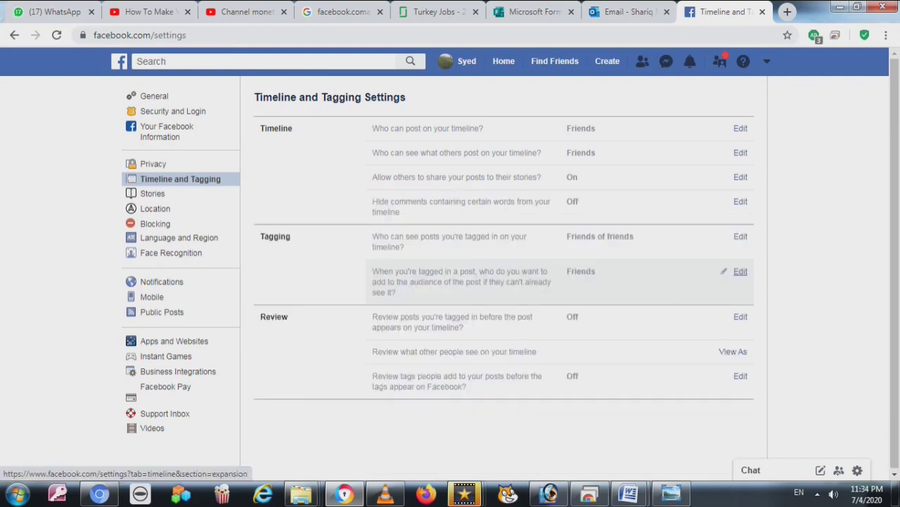
pyautogui.click(740, 271)
pyautogui.click(405, 318)
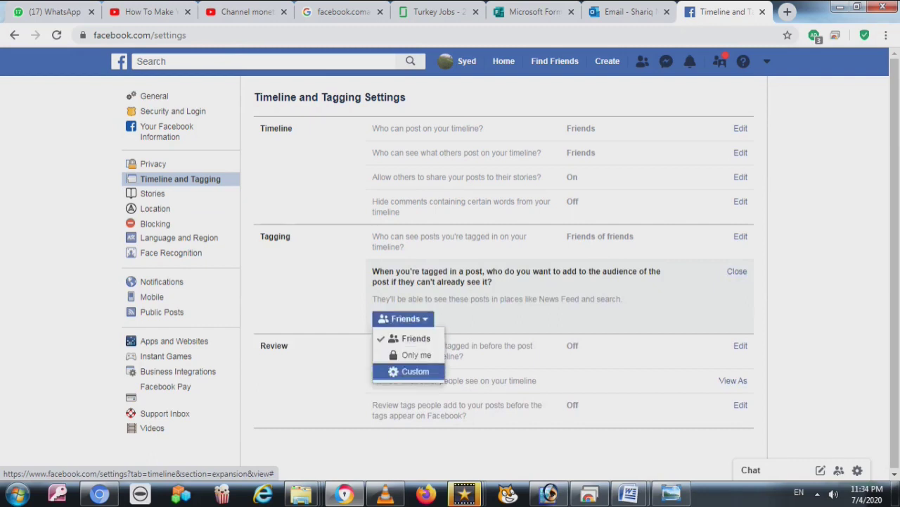
pyautogui.click(738, 270)
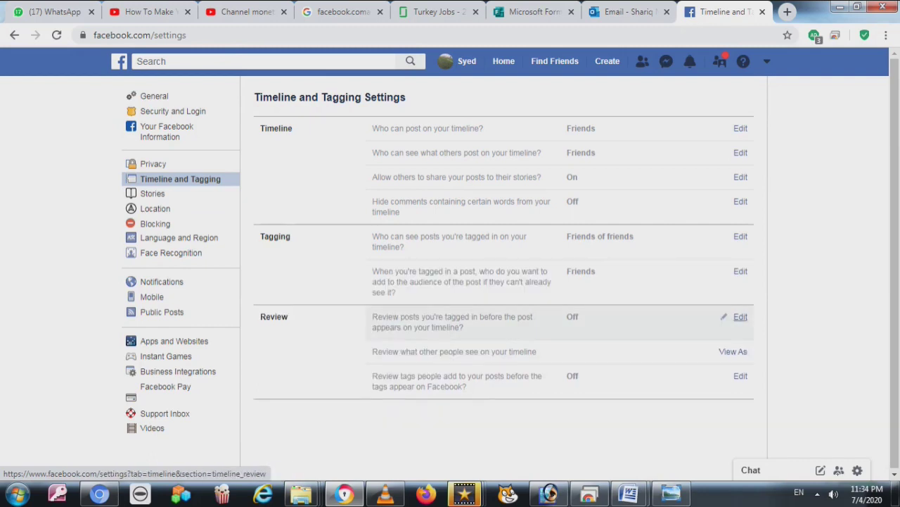
pyautogui.click(740, 317)
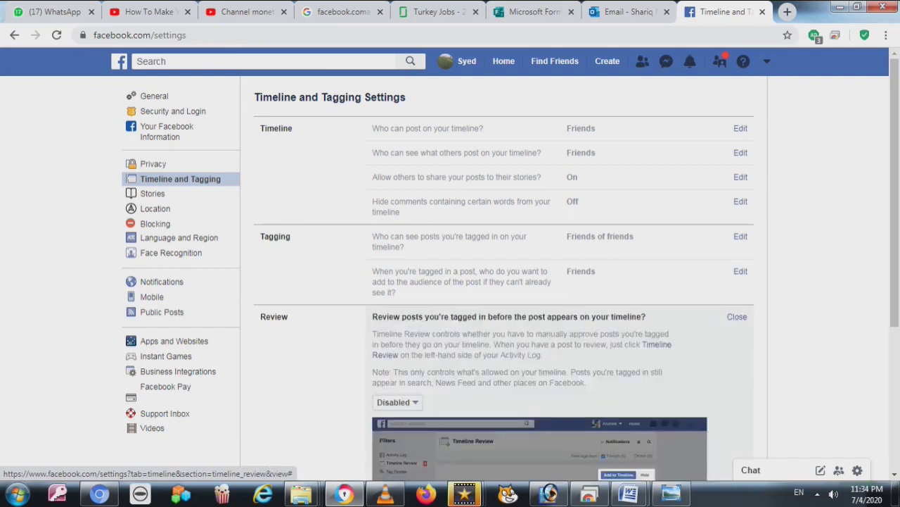
pyautogui.click(737, 316)
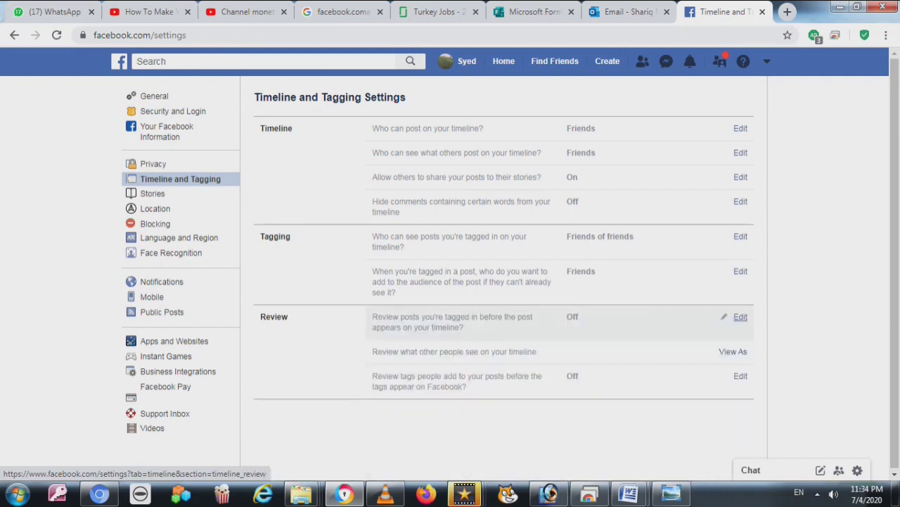
pyautogui.click(733, 351)
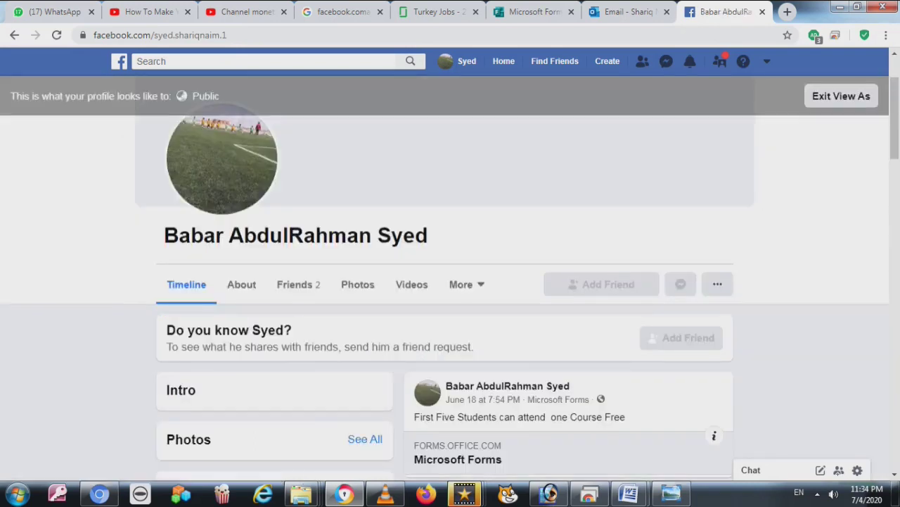
pyautogui.moveTo(109, 95); pyautogui.dragTo(220, 96)
pyautogui.moveTo(204, 235); pyautogui.dragTo(164, 235)
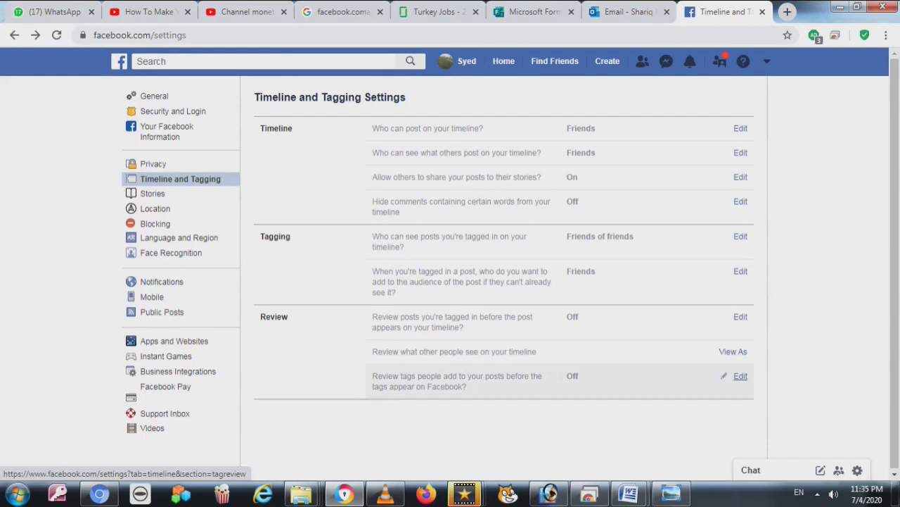
# Check the Review tags setting and leave it unchanged
pyautogui.click(740, 376)
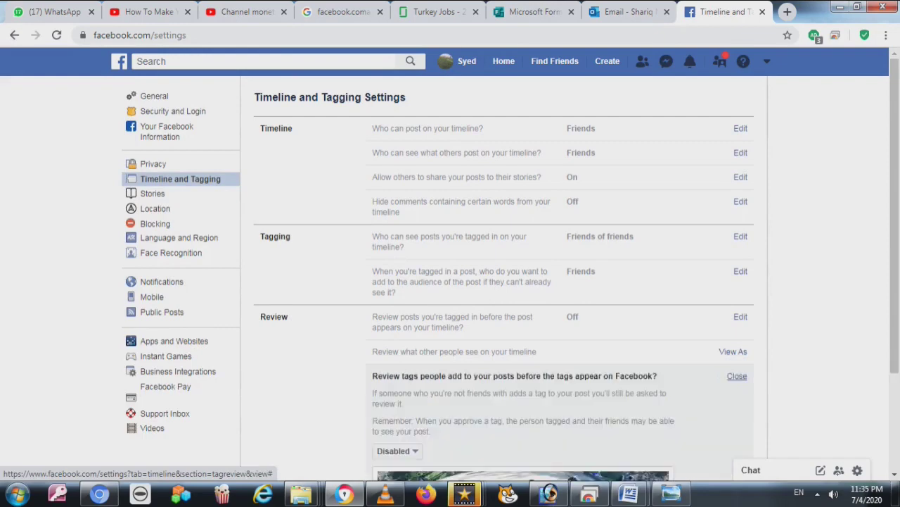
pyautogui.scroll(-2, 503, 281)
pyautogui.click(737, 259)
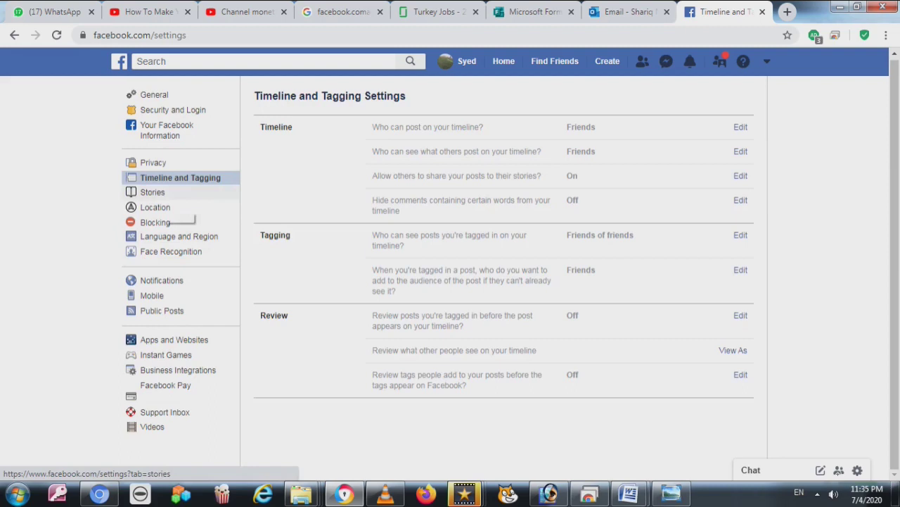
# Review Stories sharing options, keeping Allow, then move to Location settings
pyautogui.click(153, 192)
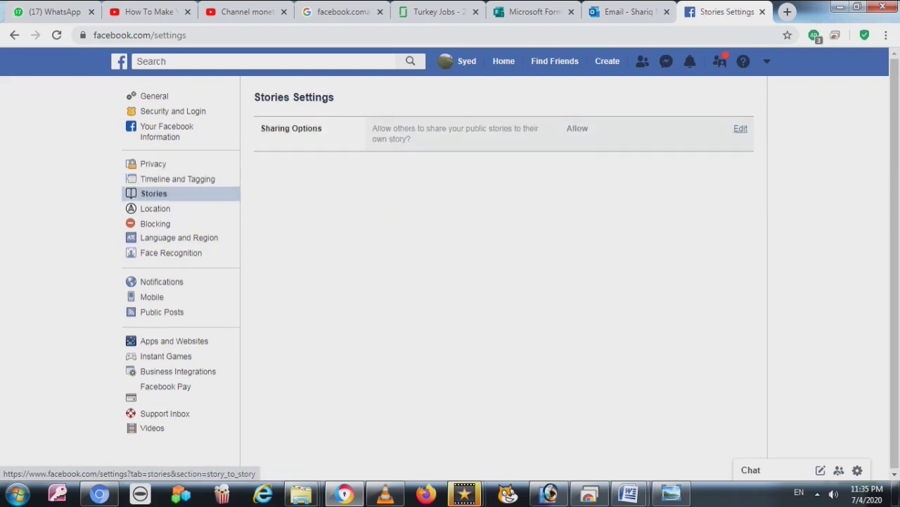
pyautogui.click(738, 128)
pyautogui.click(391, 175)
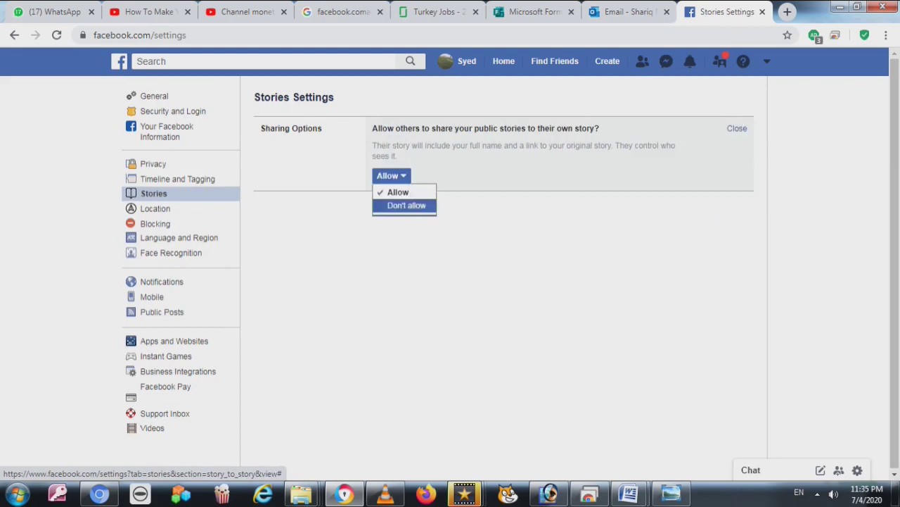
pyautogui.click(156, 208)
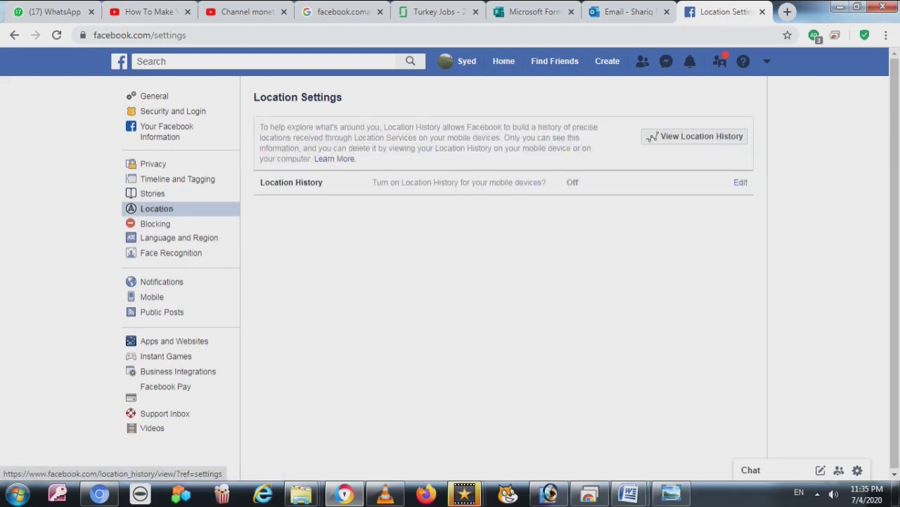
# On Manage Blocking, enter a contact's e-mail address in the Block users field
pyautogui.click(156, 224)
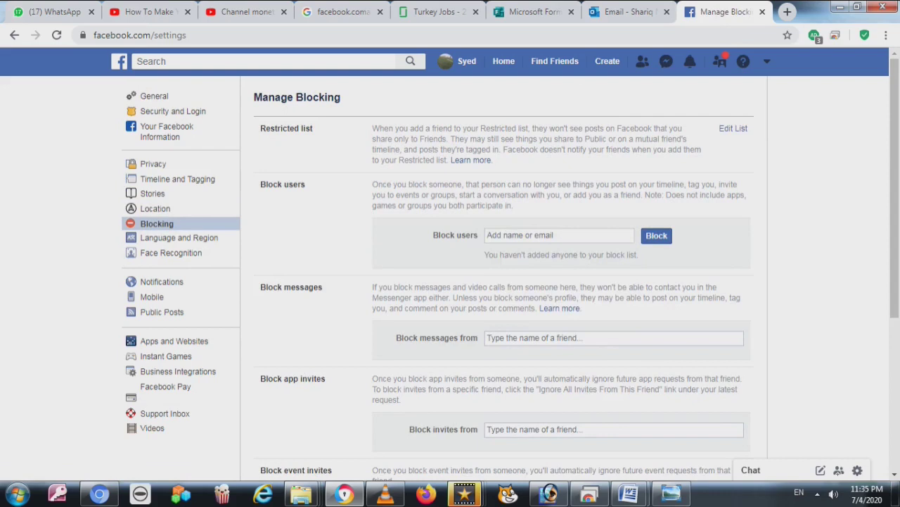
pyautogui.click(559, 235)
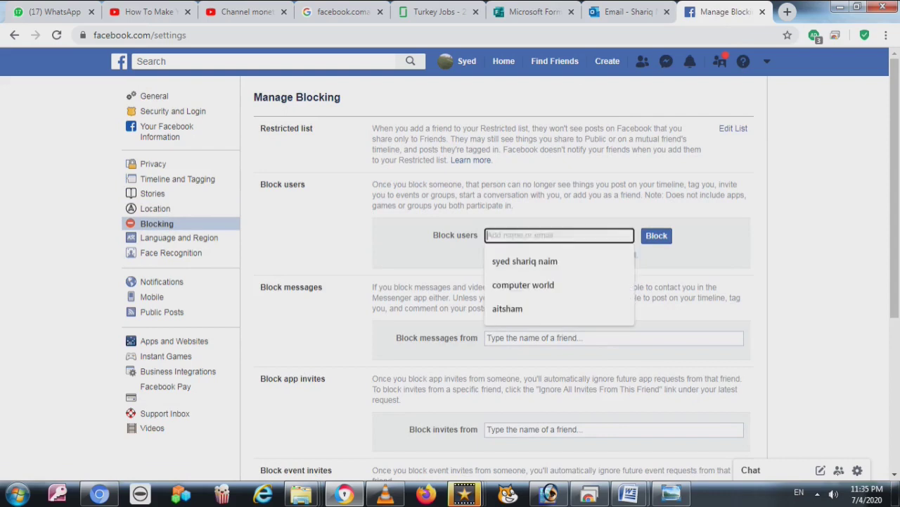
pyautogui.press('Escape')
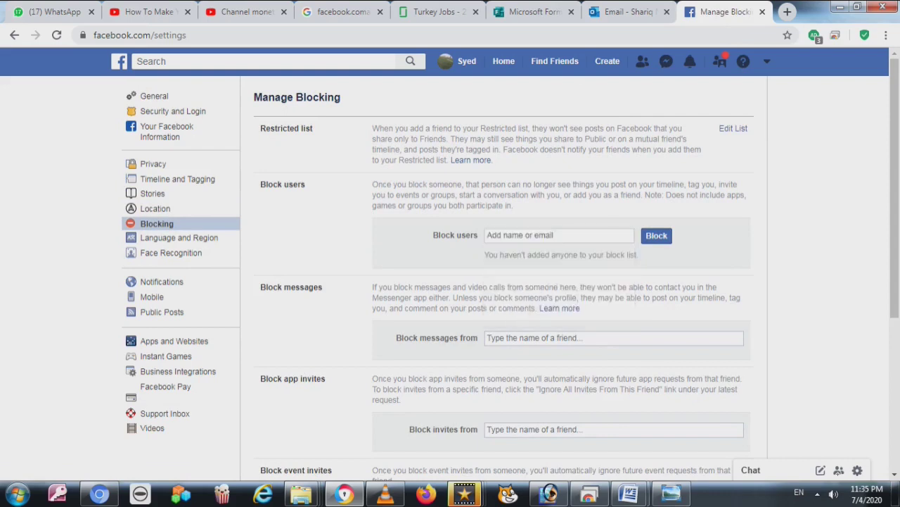
pyautogui.click(559, 235)
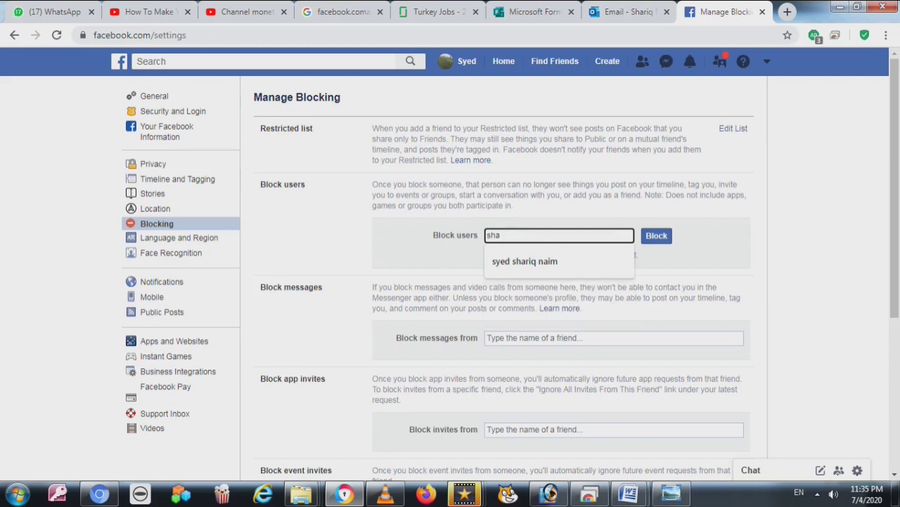
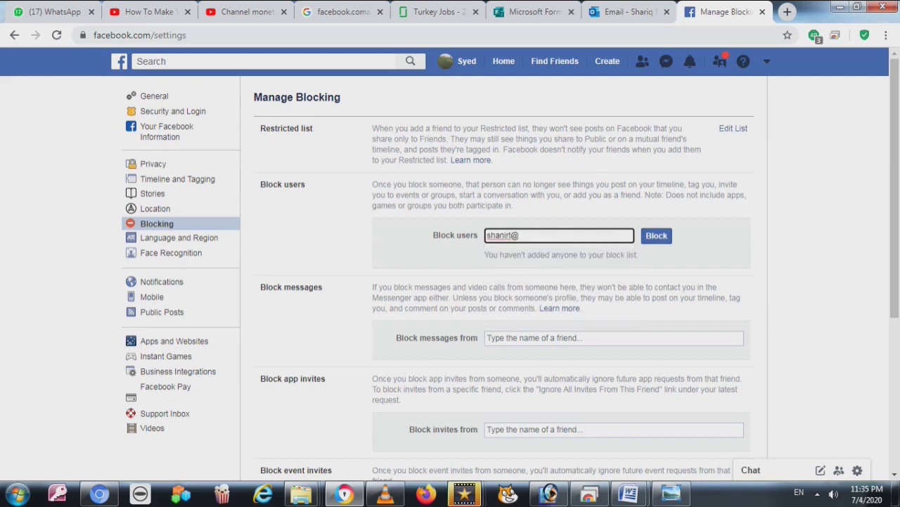
pyautogui.press('Tab')
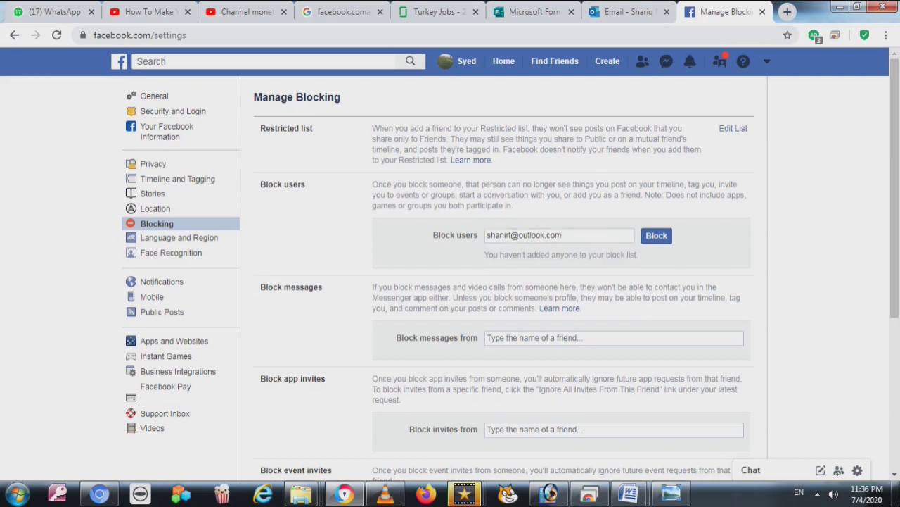
pyautogui.press('Tab')
# Look through the Block messages, invites, apps and Pages sections
pyautogui.scroll(-1, 562, 281)
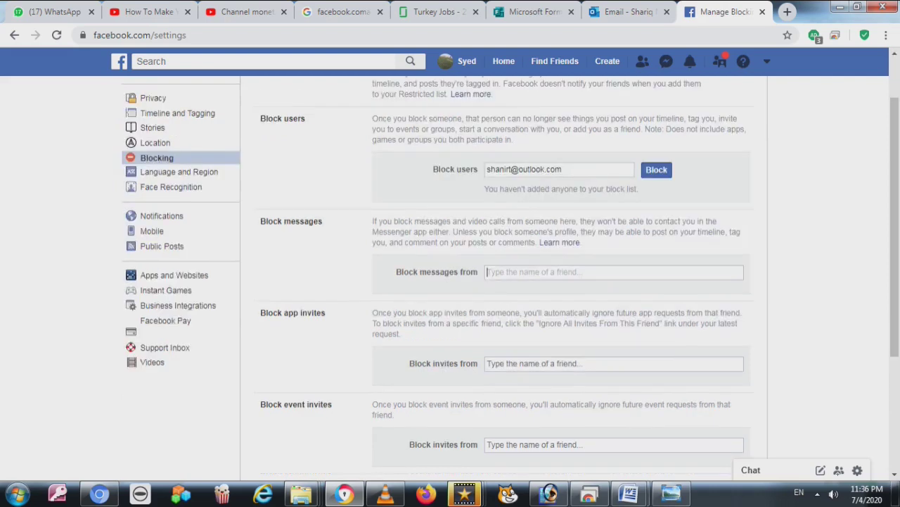
pyautogui.tripleClick(436, 272)
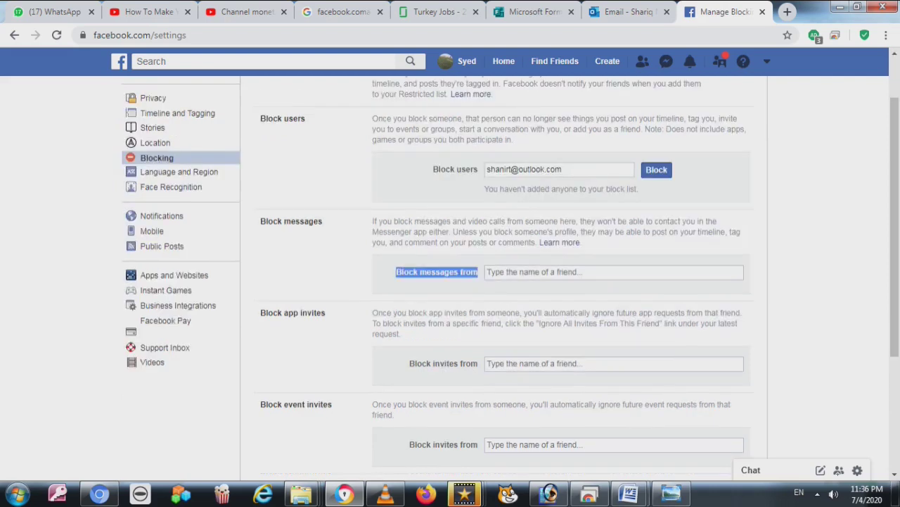
pyautogui.tripleClick(443, 363)
pyautogui.scroll(-3, 493, 281)
pyautogui.tripleClick(456, 337)
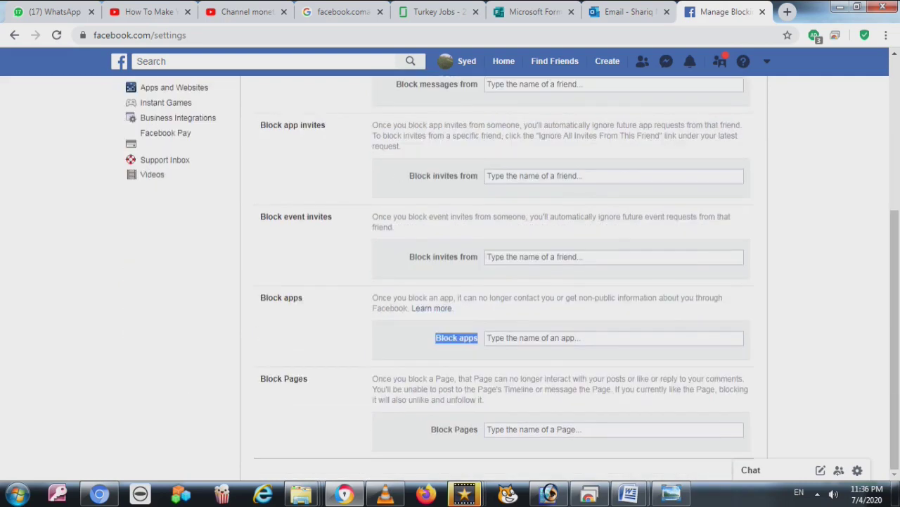
pyautogui.tripleClick(454, 429)
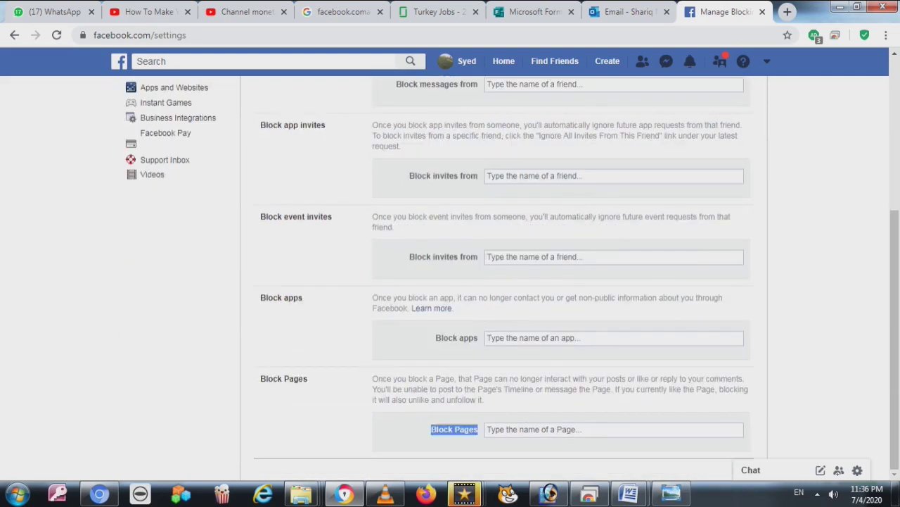
pyautogui.scroll(3, 492, 281)
pyautogui.scroll(1, 492, 281)
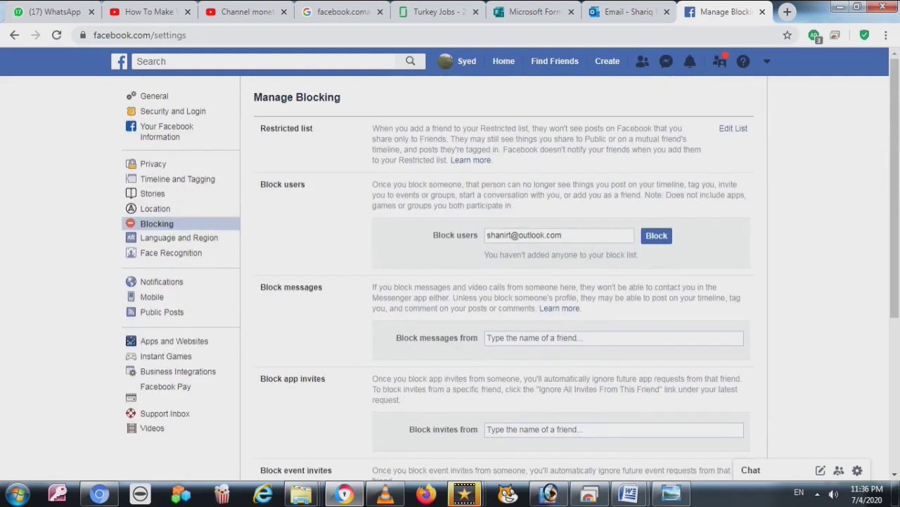
pyautogui.moveTo(385, 494)
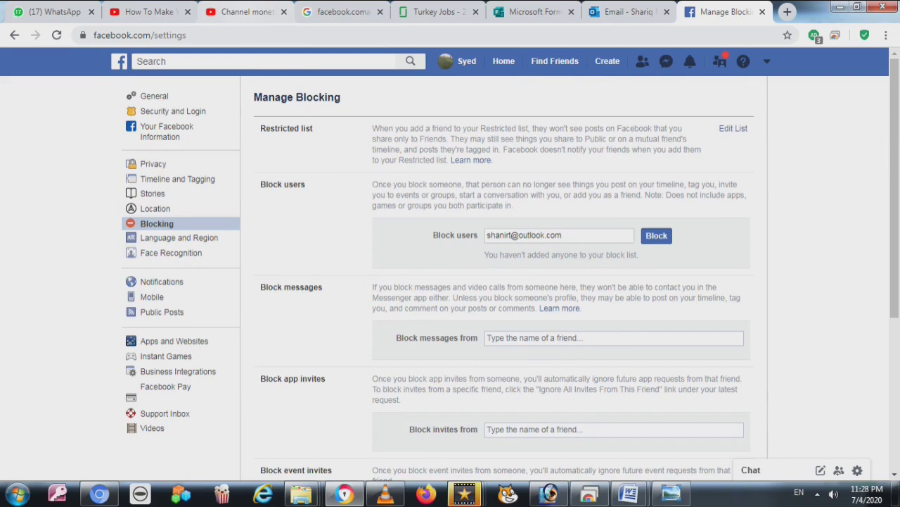
# Pause the YouTube tutorial at 2:28 and return to the Facebook settings tab
pyautogui.click(301, 493)
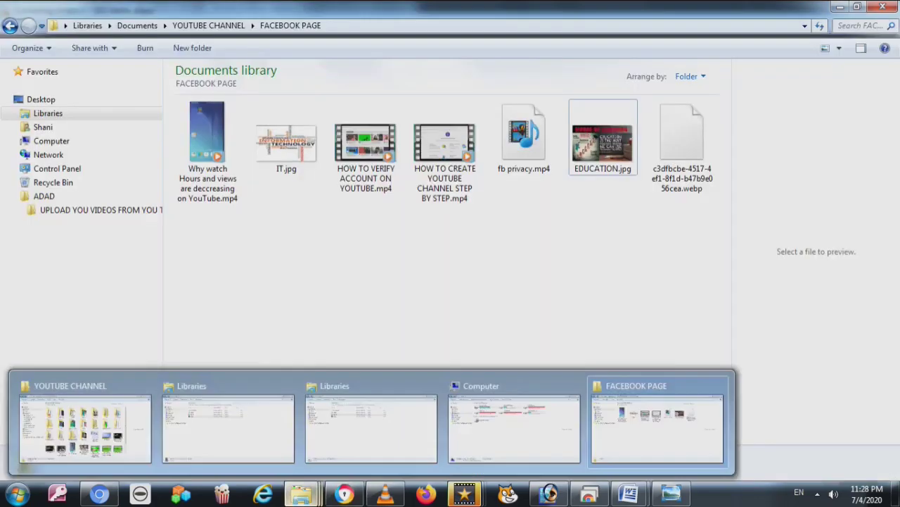
pyautogui.press('space')
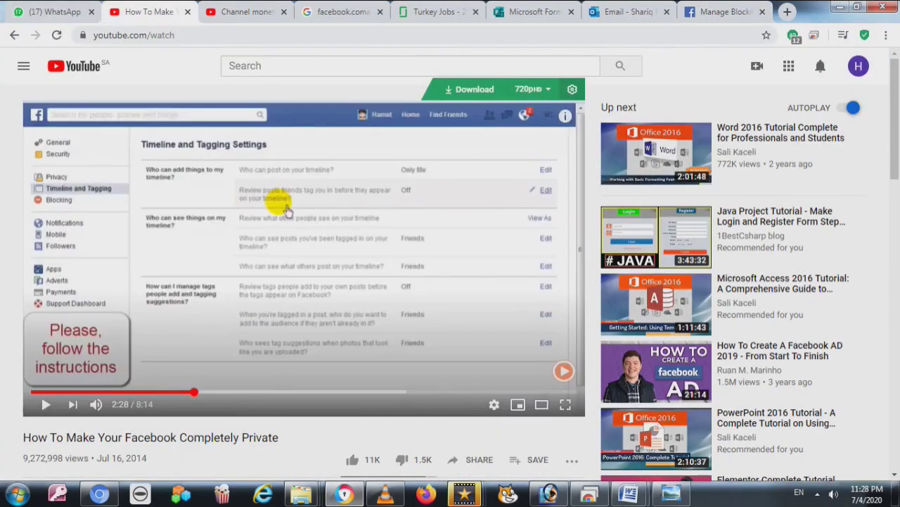
pyautogui.hotkey('ctrl', '9')
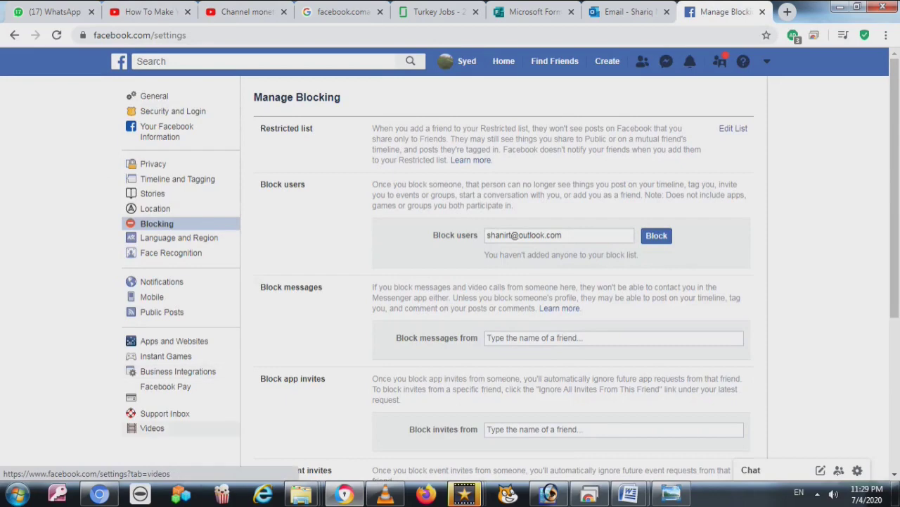
# Browse Video and Face Recognition settings, close the info dialog, then open Mobile Settings
pyautogui.click(152, 427)
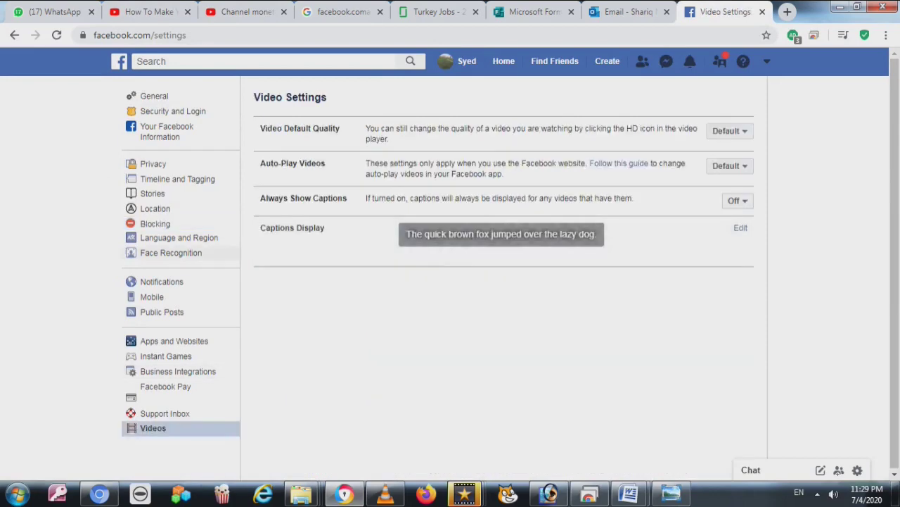
pyautogui.click(191, 255)
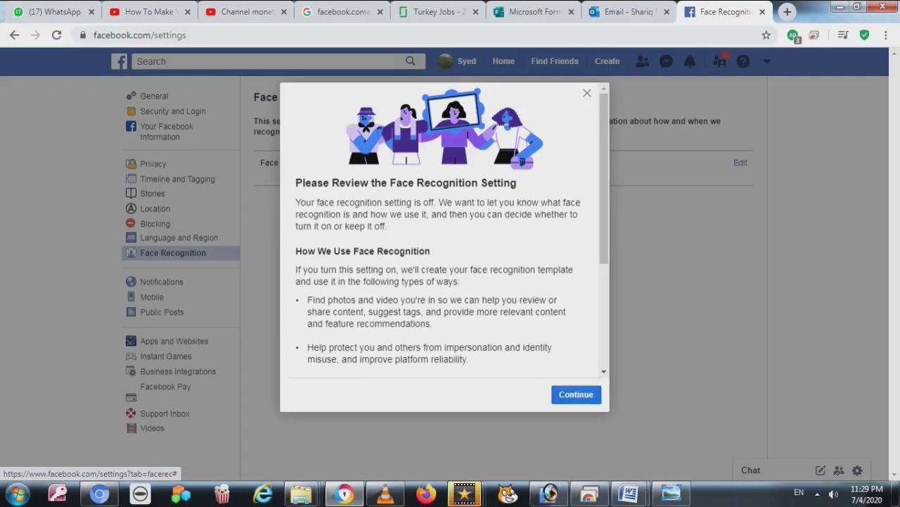
pyautogui.scroll(-3, 443, 232)
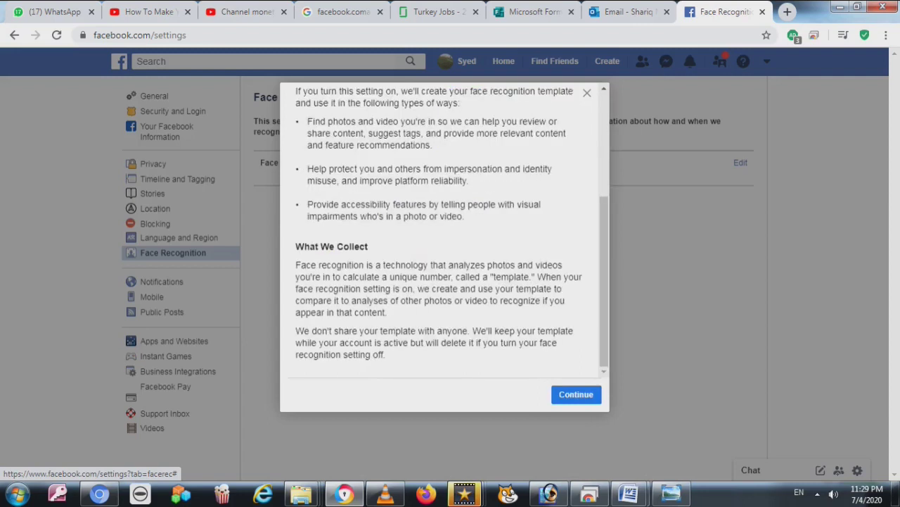
pyautogui.scroll(1, 443, 232)
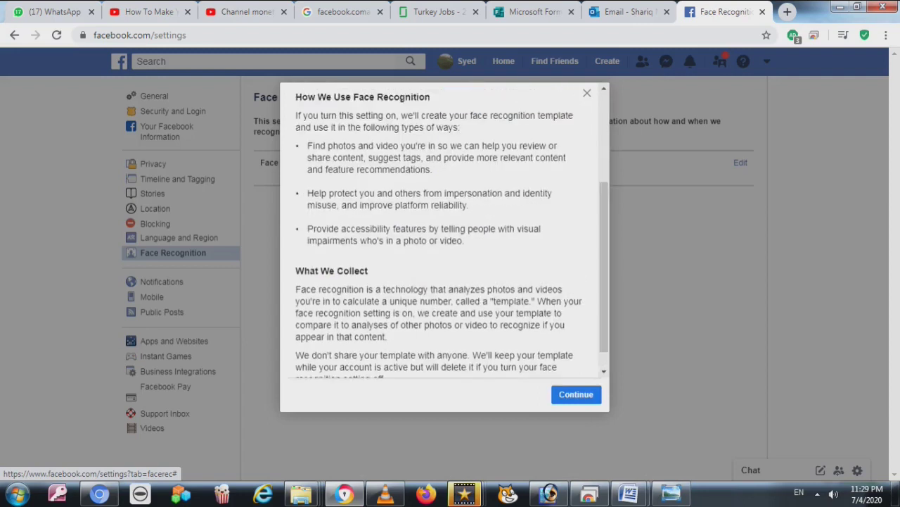
pyautogui.click(184, 253)
pyautogui.click(152, 296)
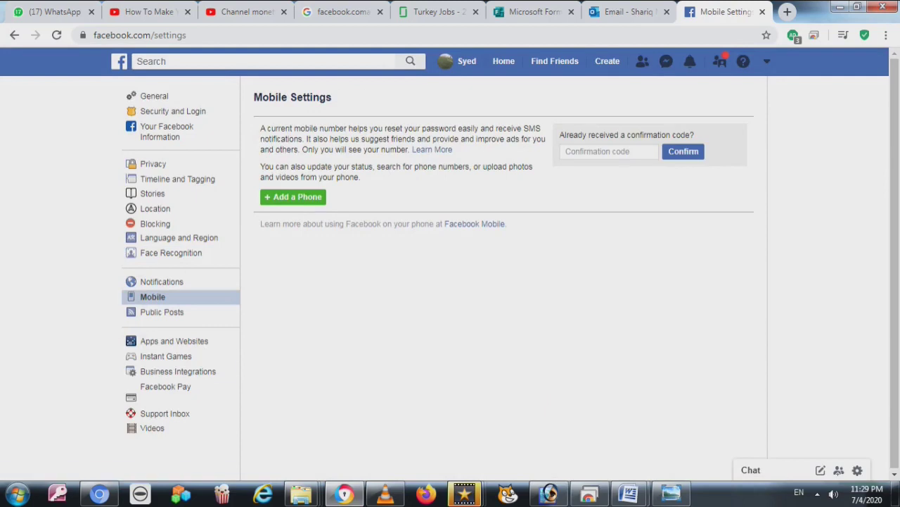
# Open Apps and Websites to see the two active Smule apps
pyautogui.click(176, 342)
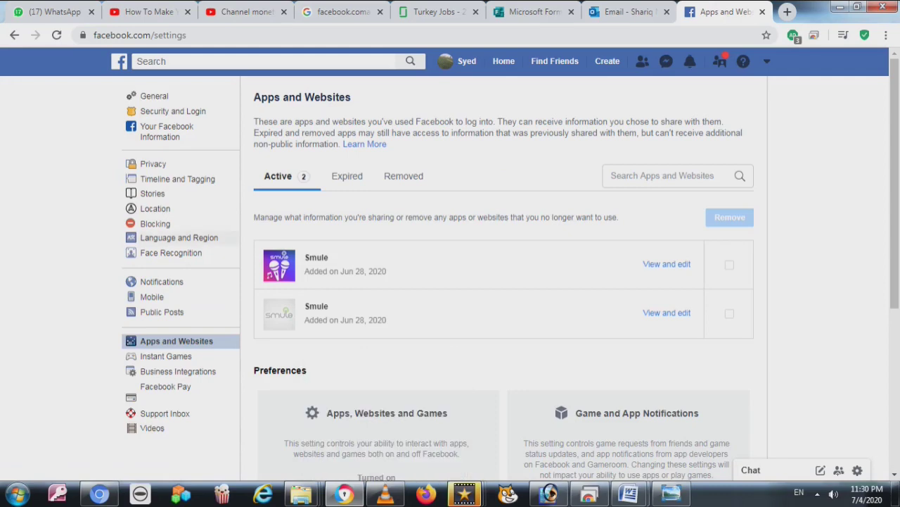
# Reopen Face Recognition and read the review dialog's first page before continuing
pyautogui.click(171, 253)
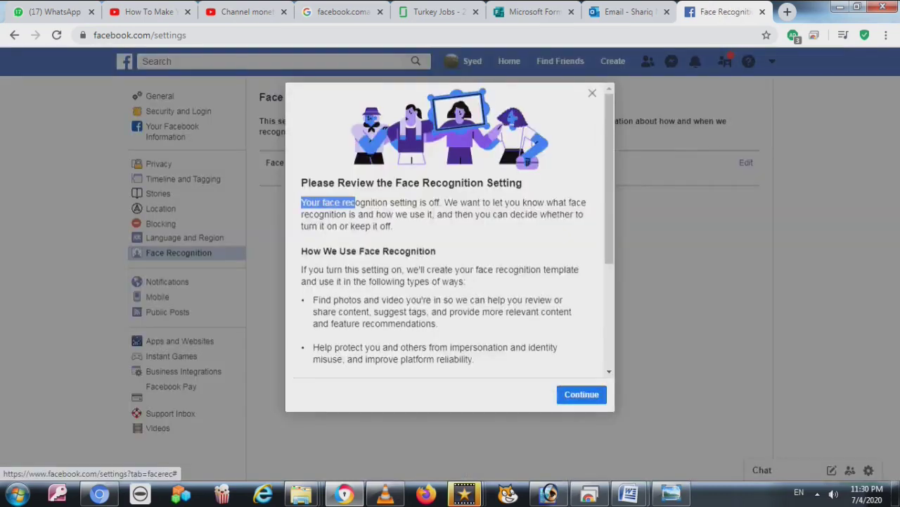
pyautogui.moveTo(356, 202); pyautogui.dragTo(392, 226)
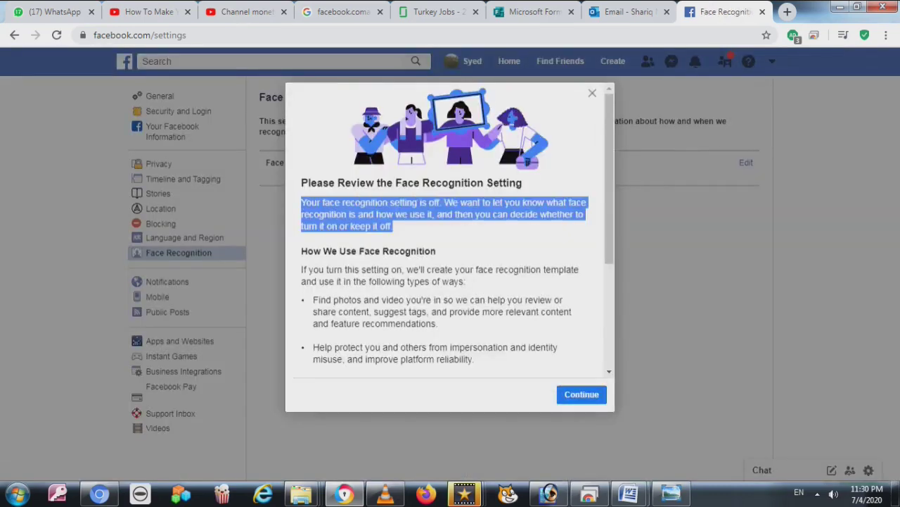
pyautogui.moveTo(302, 269); pyautogui.dragTo(470, 356)
pyautogui.click(581, 394)
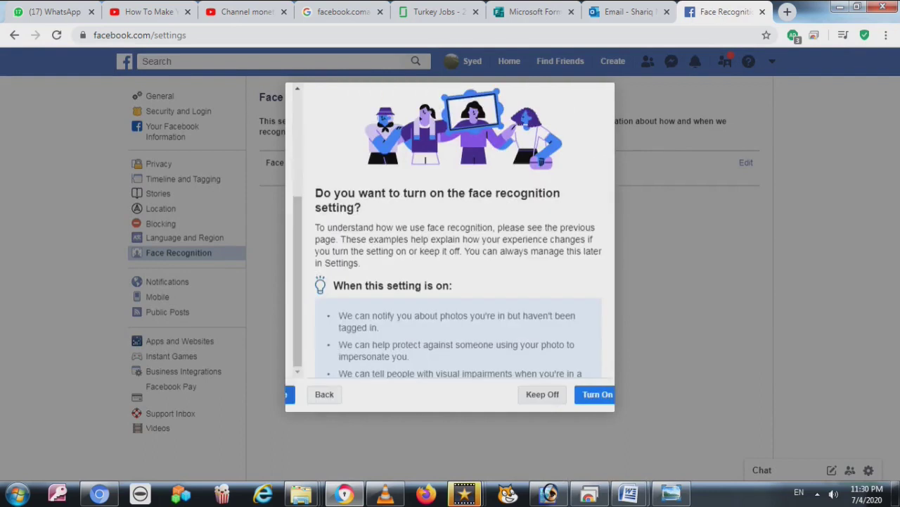
# Read the turn-on page, go back and dismiss the dialog, leaving the setting at No
pyautogui.moveTo(335, 285); pyautogui.dragTo(467, 316)
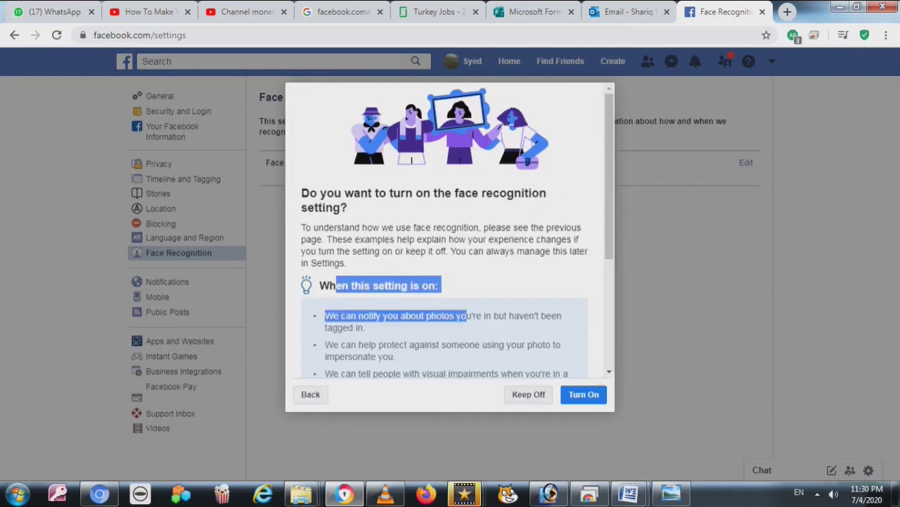
pyautogui.moveTo(381, 315); pyautogui.dragTo(365, 327)
pyautogui.moveTo(344, 355); pyautogui.dragTo(439, 374)
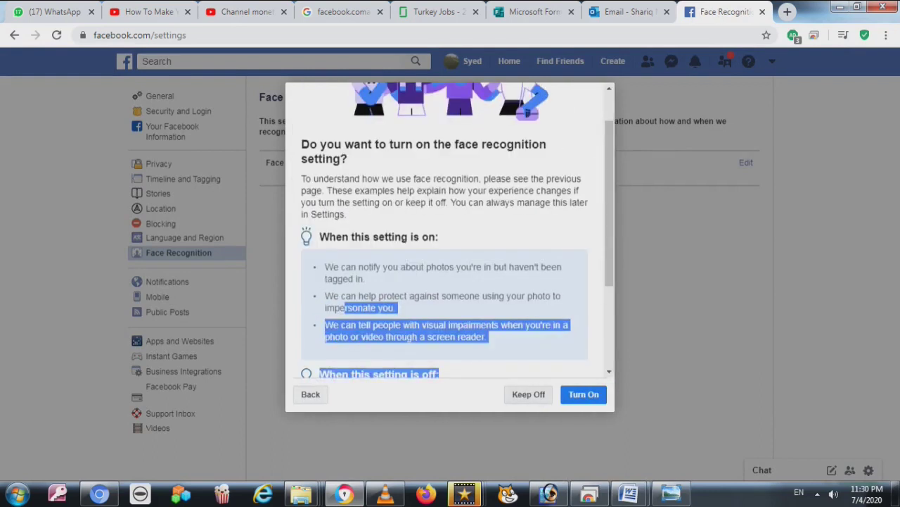
pyautogui.click(457, 84)
pyautogui.hotkey('ctrl', 'a')
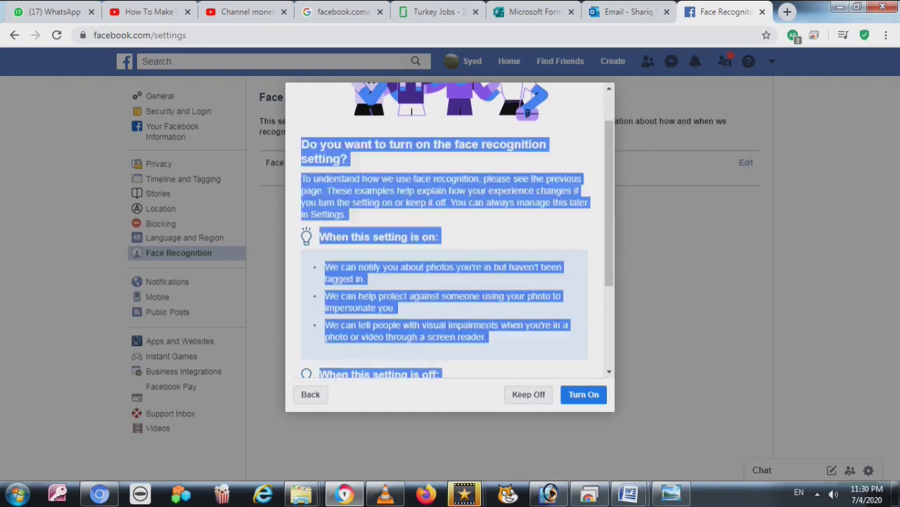
pyautogui.click(310, 394)
pyautogui.press('Escape')
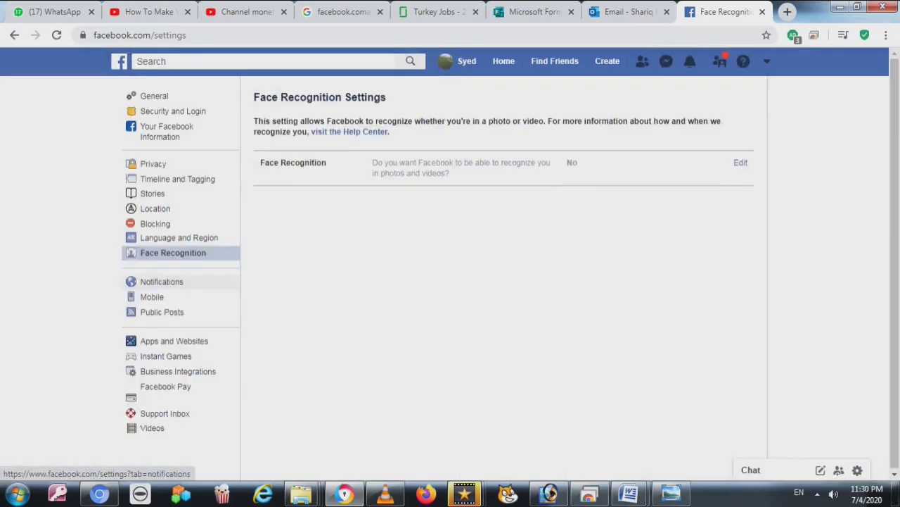
# Open Notification settings and expand the Reminders notification options
pyautogui.click(161, 281)
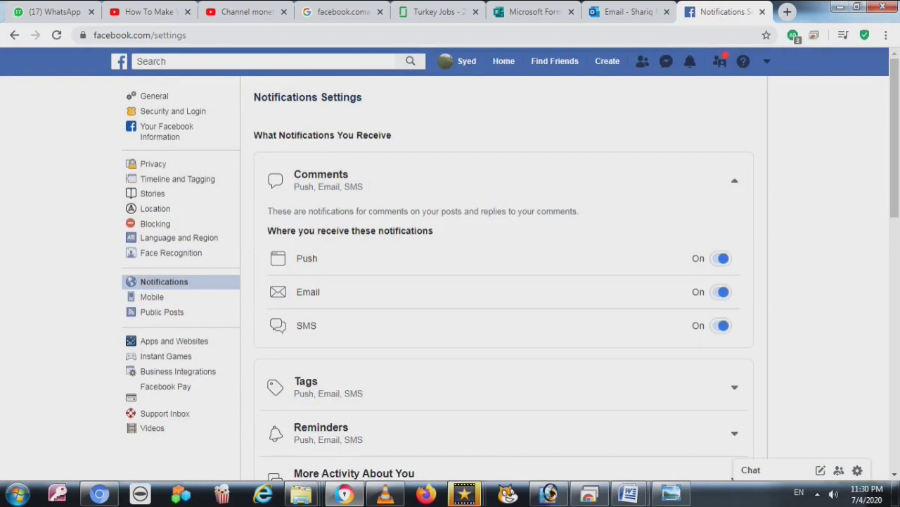
pyautogui.scroll(-1, 450, 281)
pyautogui.click(493, 320)
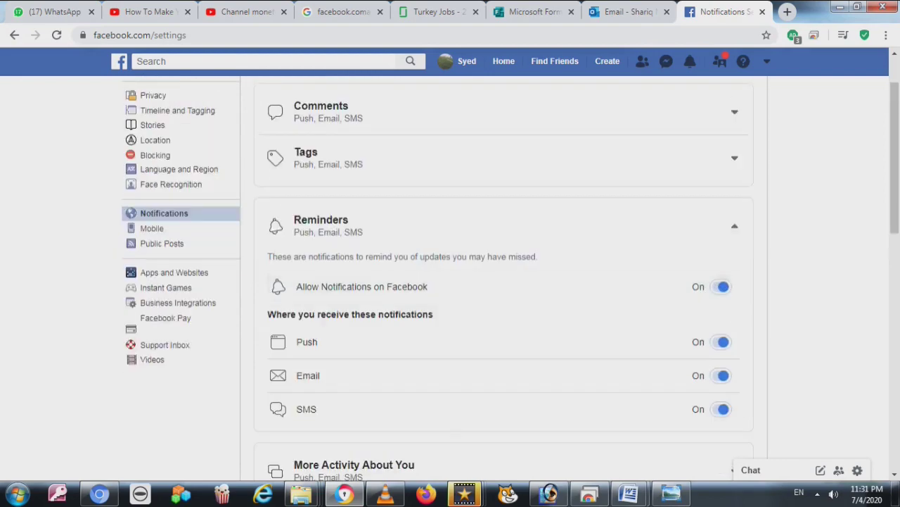
pyautogui.scroll(-2, 493, 408)
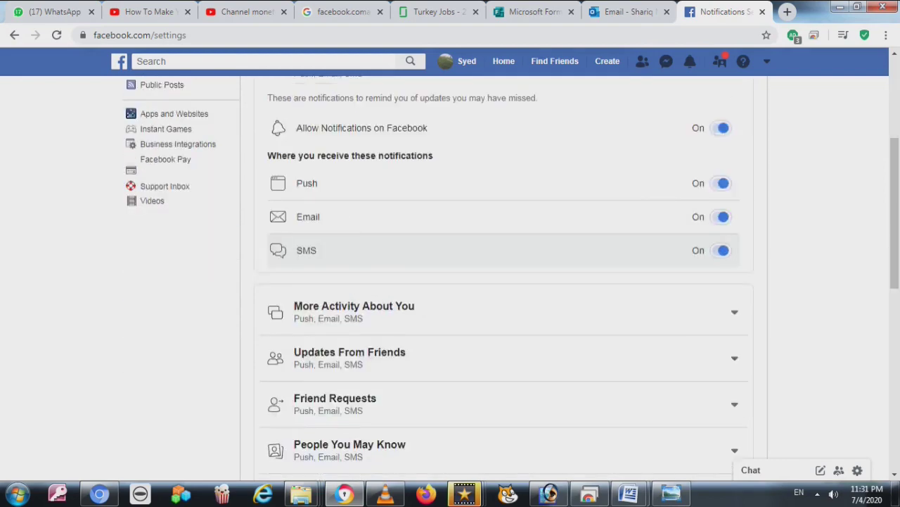
pyautogui.scroll(-1, 492, 252)
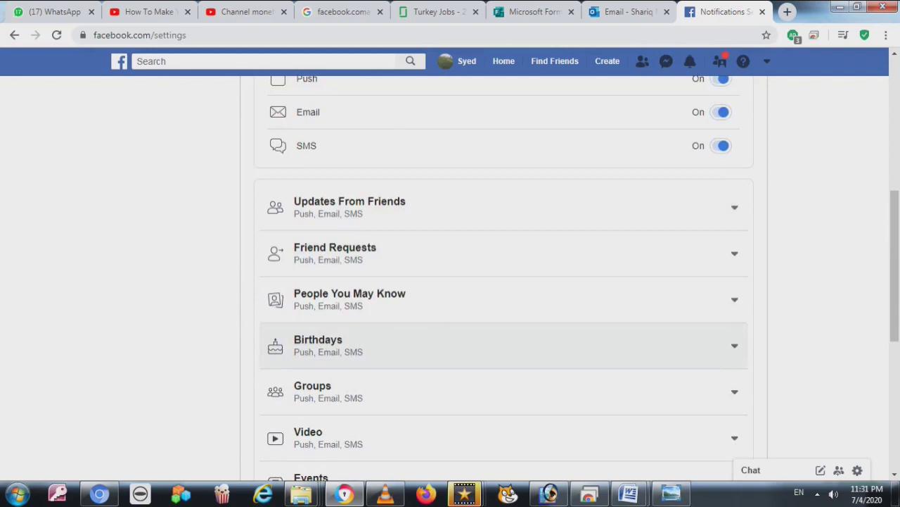
# Expand Birthdays notifications, with Push, Email and SMS all On, then go to Mobile Settings
pyautogui.click(492, 345)
pyautogui.scroll(-2, 492, 342)
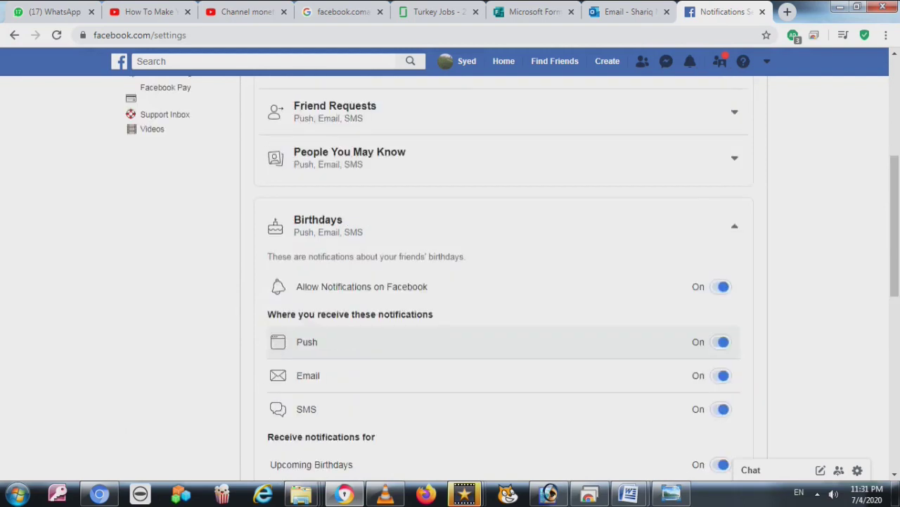
pyautogui.scroll(-1, 493, 355)
pyautogui.scroll(-6, 492, 373)
pyautogui.scroll(7, 493, 373)
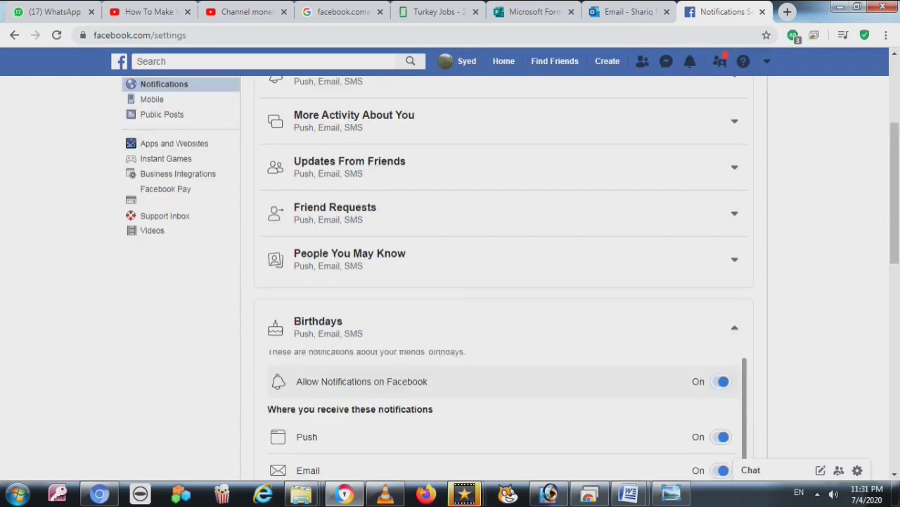
pyautogui.scroll(1, 492, 379)
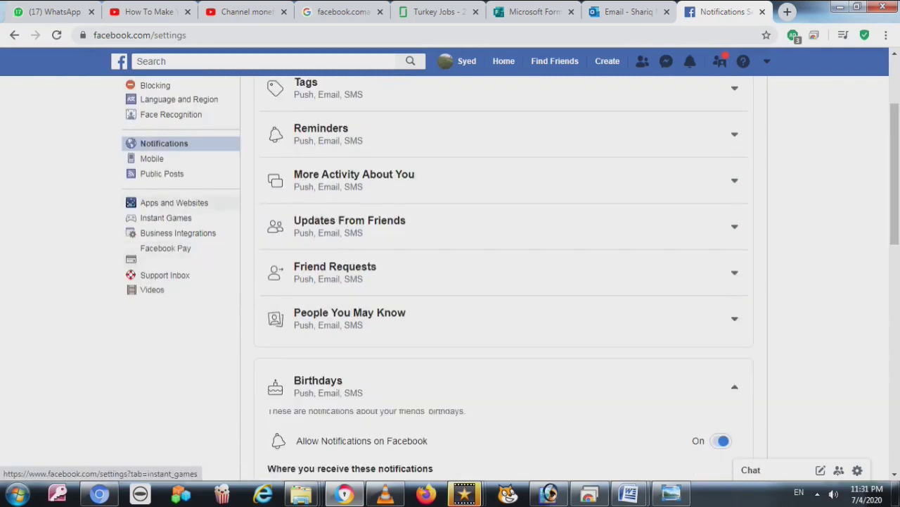
pyautogui.click(151, 158)
# Read the mobile number explanation, then go to Public Post Filters and Tools
pyautogui.moveTo(260, 129); pyautogui.dragTo(363, 178)
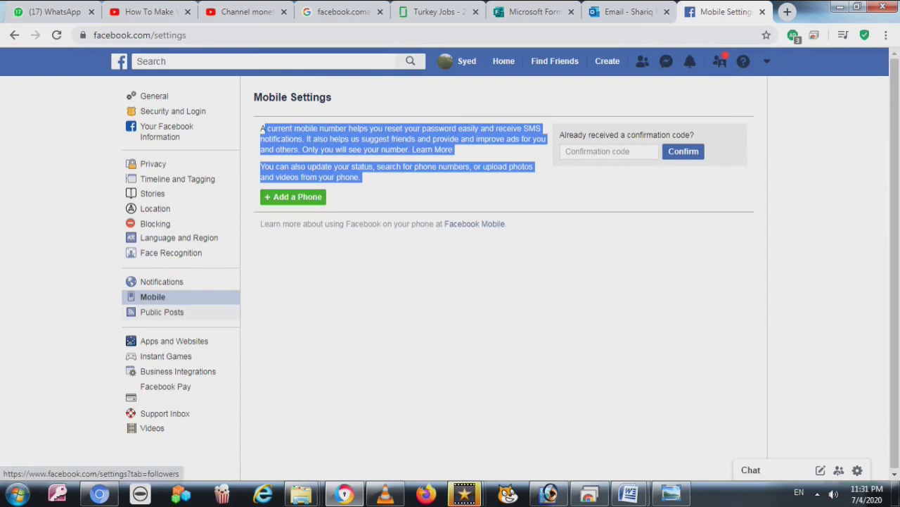
pyautogui.click(161, 312)
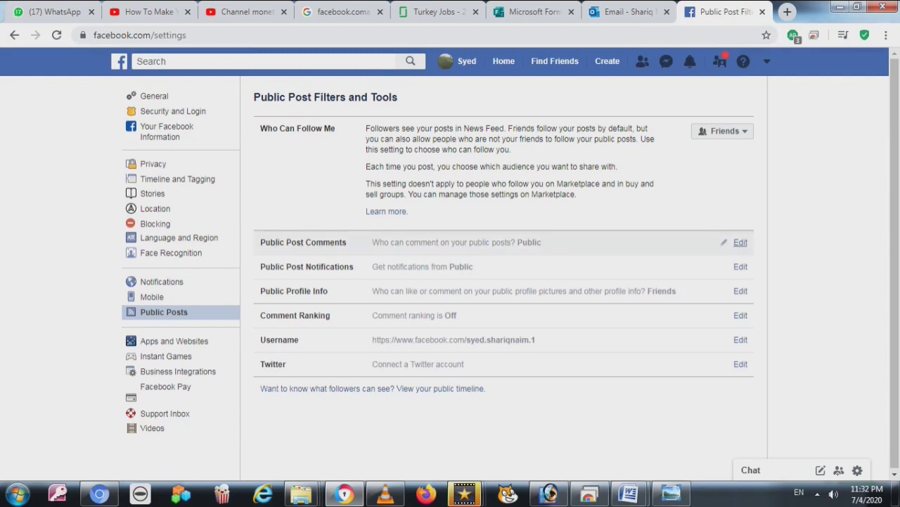
# Check the public post comment, username and Twitter settings, then go to Instant Games
pyautogui.scroll(-1, 503, 281)
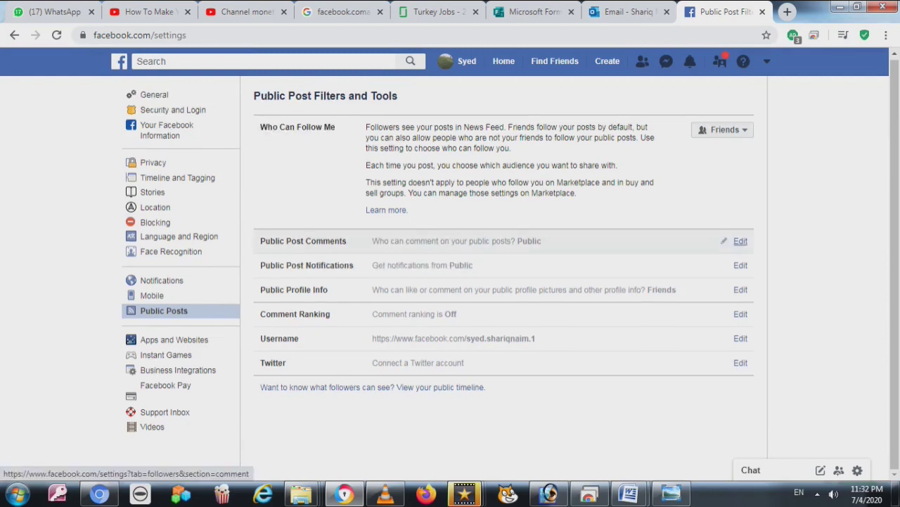
pyautogui.click(741, 241)
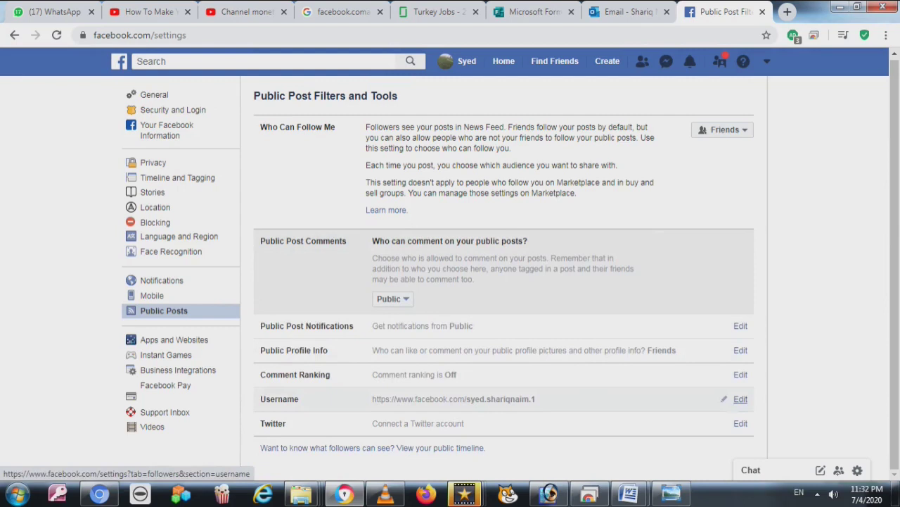
pyautogui.click(741, 399)
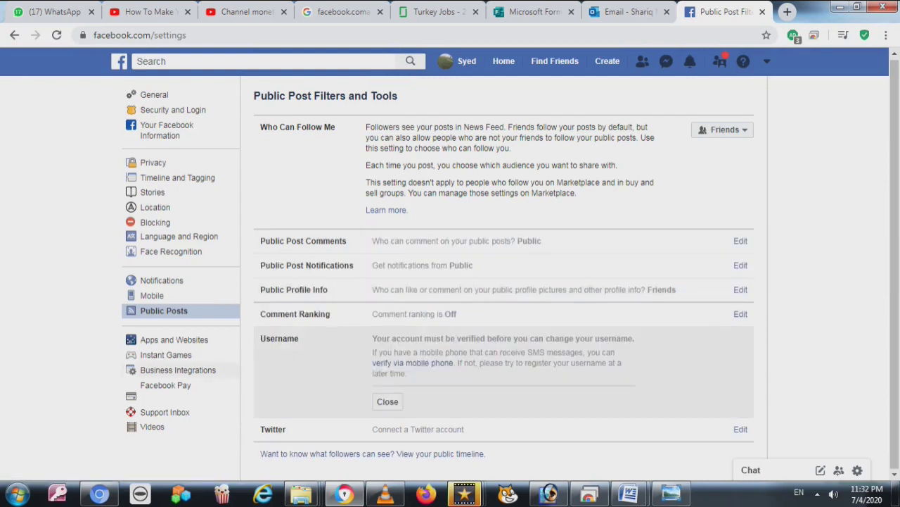
pyautogui.click(741, 429)
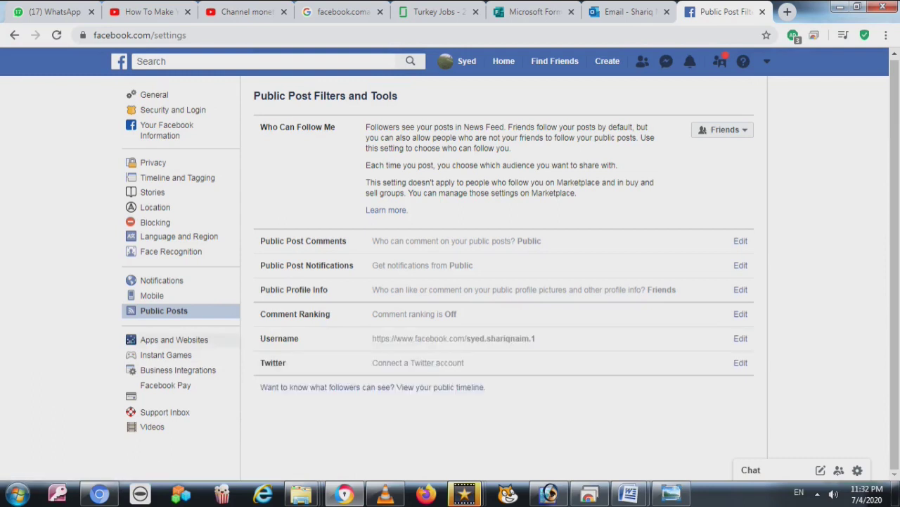
pyautogui.click(165, 354)
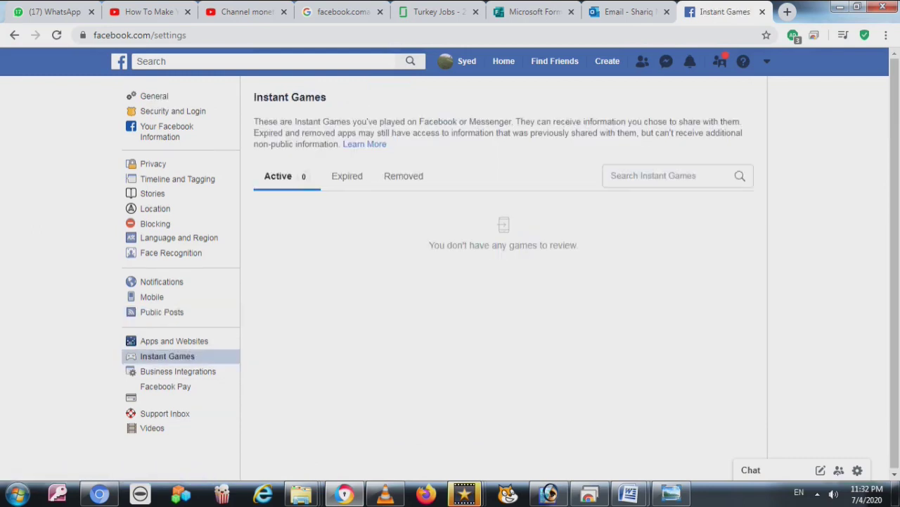
# Check Instant Games and Video Default Quality, left at Default, then switch to Explorer's FACEBOOK PAGE folder
pyautogui.click(403, 176)
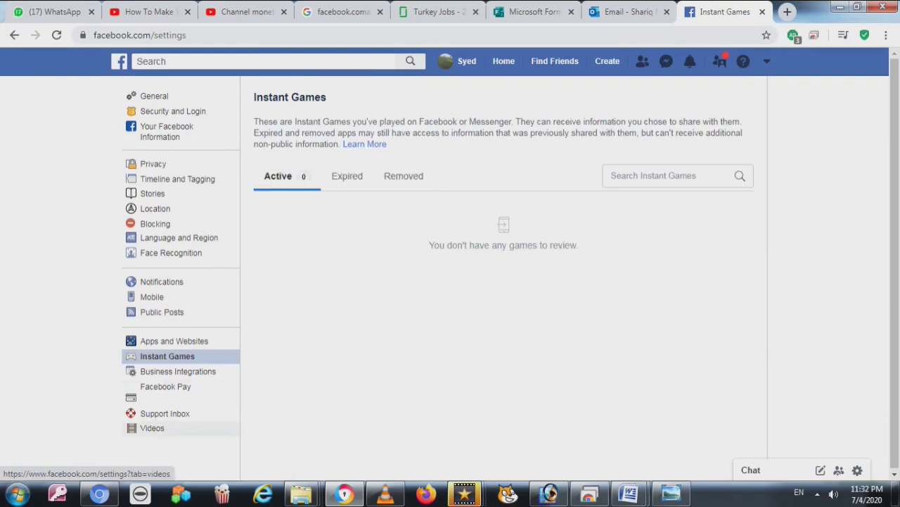
pyautogui.click(152, 428)
pyautogui.click(729, 131)
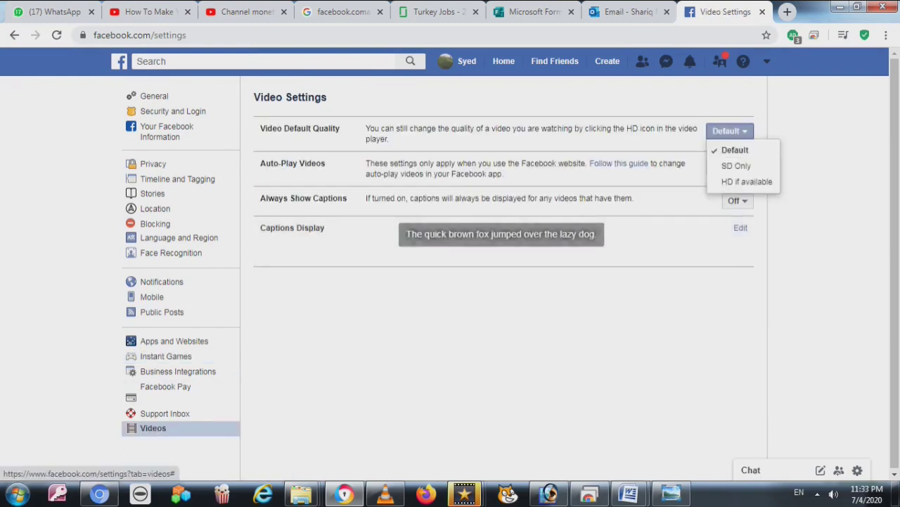
pyautogui.press('Escape')
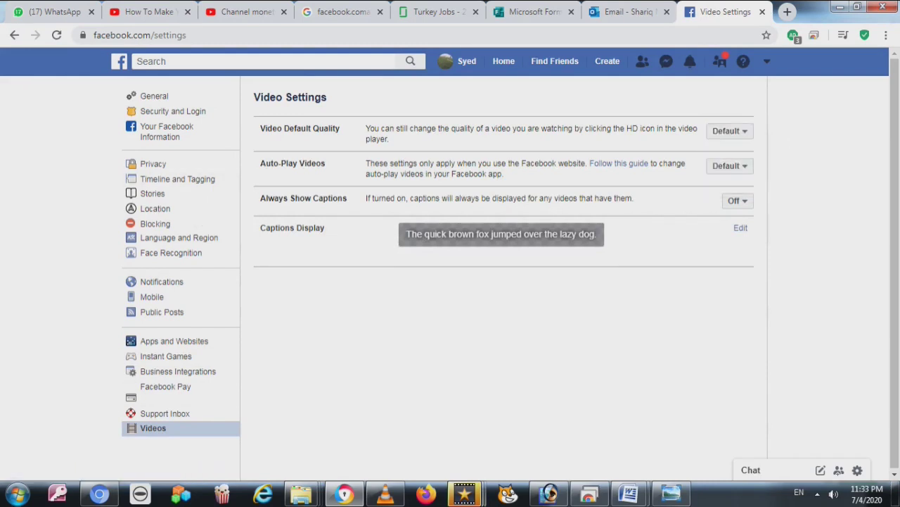
pyautogui.moveTo(384, 493)
pyautogui.click(384, 467)
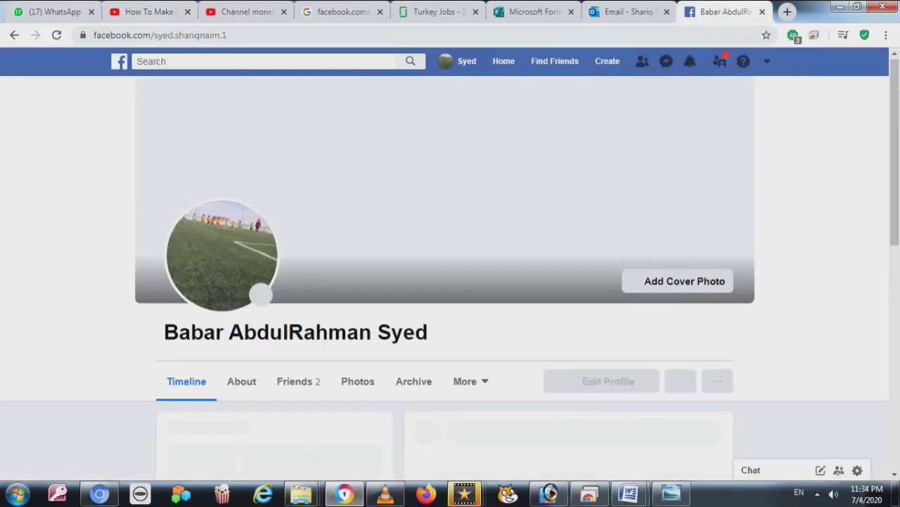
# Scroll down the Facebook profile Timeline after viewing the FACEBOOK PAGE folder
pyautogui.scroll(-4, 450, 282)
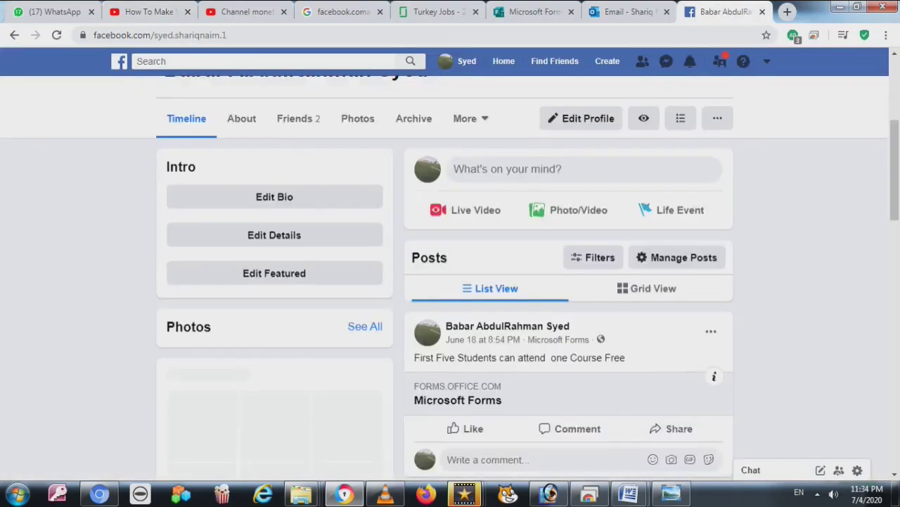
# Review the Friends list's Edit Privacy settings, all Public, and close them unchanged
pyautogui.scroll(1, 450, 281)
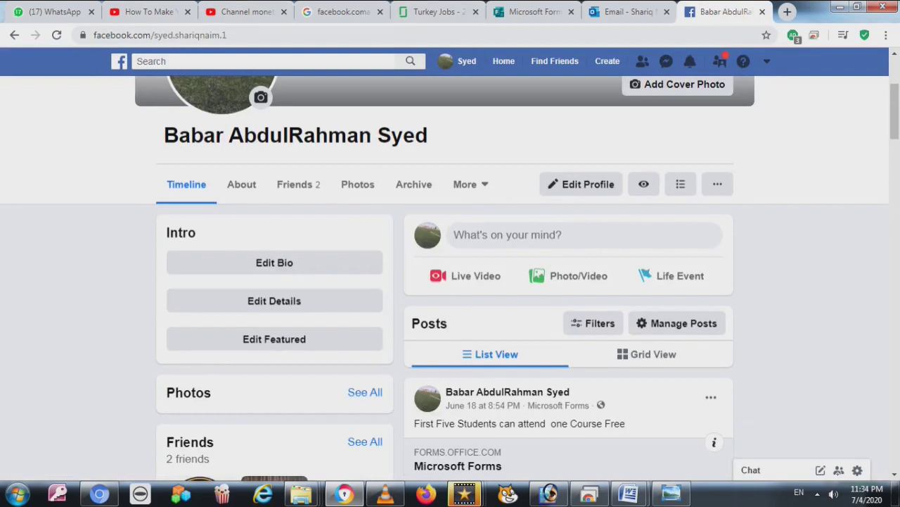
pyautogui.click(298, 184)
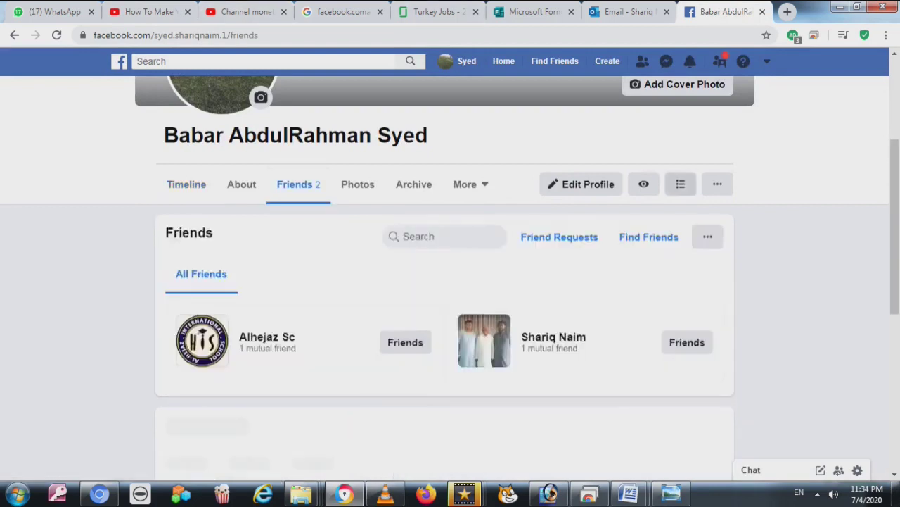
pyautogui.click(708, 236)
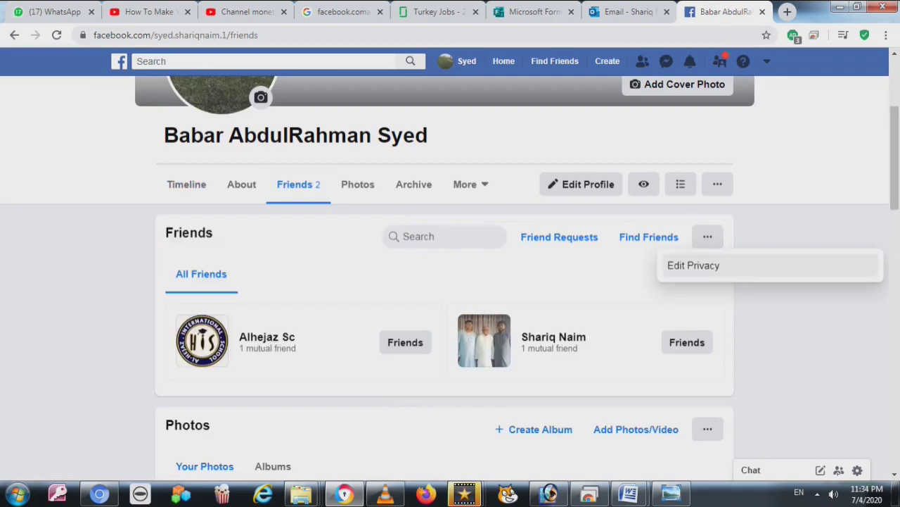
pyautogui.click(694, 265)
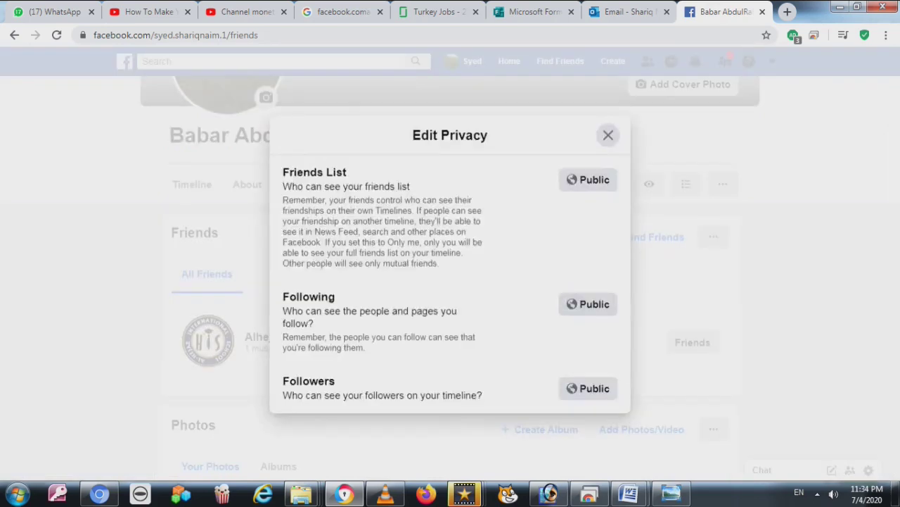
pyautogui.press('Escape')
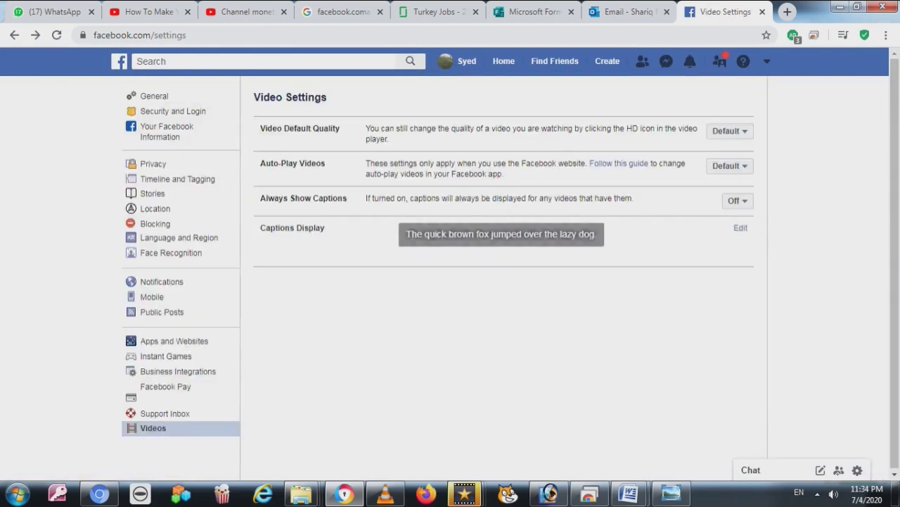
# Return to the profile Timeline via the profile name in the top bar
pyautogui.moveTo(385, 492)
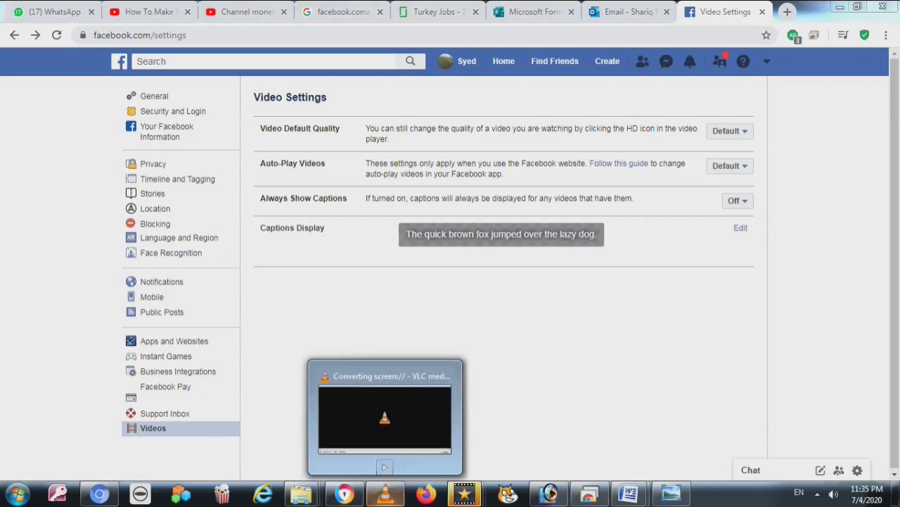
pyautogui.click(465, 61)
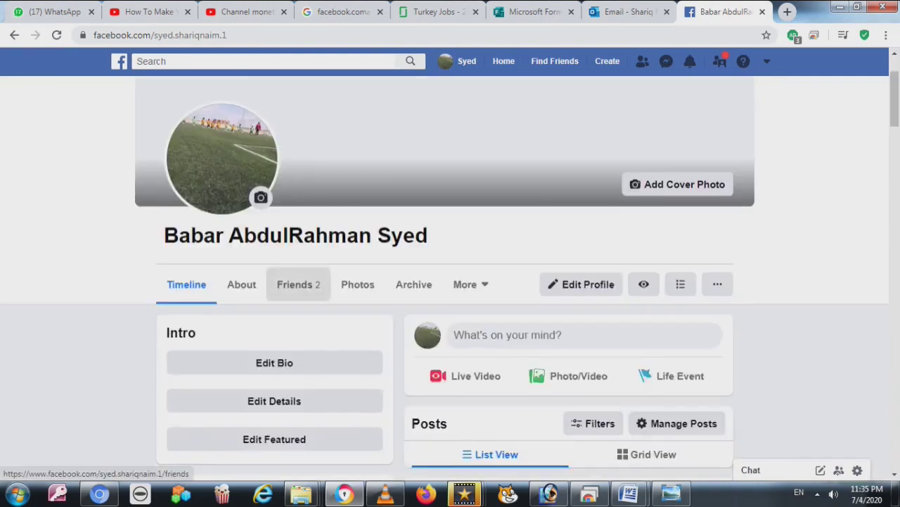
# Go to the profile's Friends tab and open the Friends section's Edit Privacy dialog
pyautogui.click(298, 284)
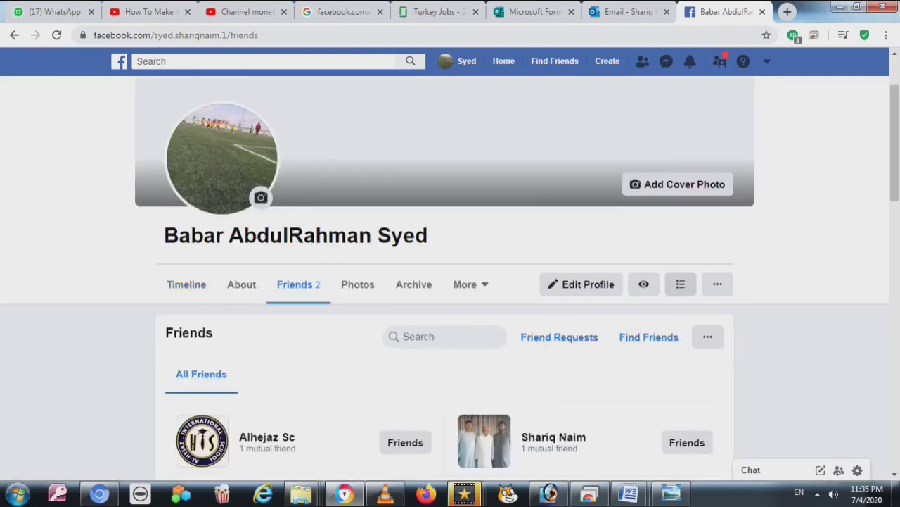
pyautogui.click(718, 283)
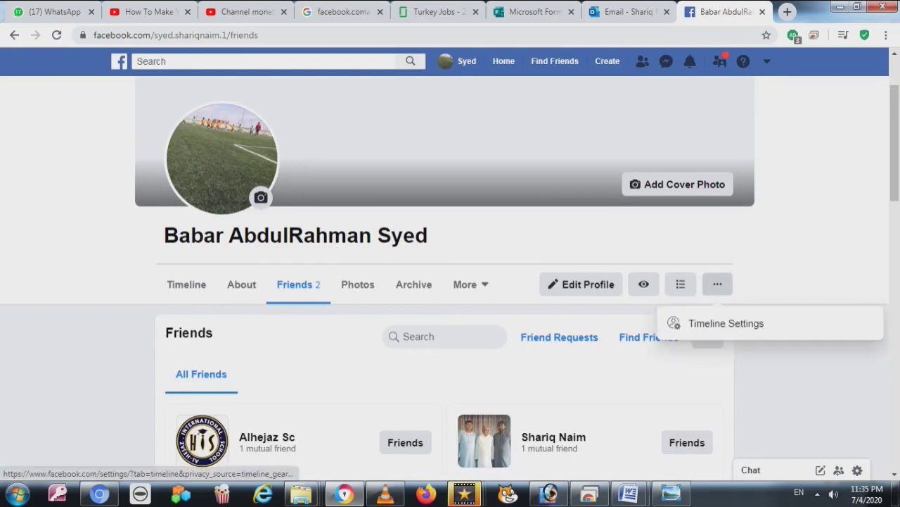
pyautogui.press('Escape')
pyautogui.scroll(-2, 450, 281)
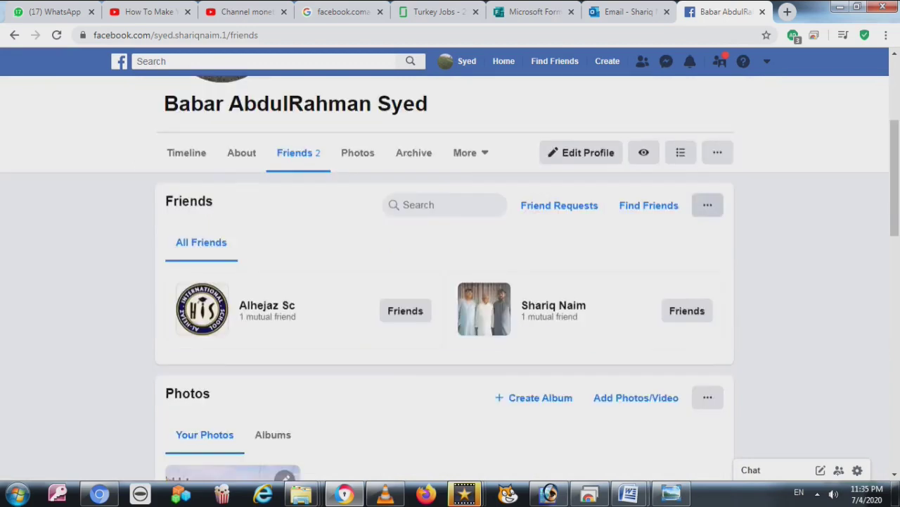
pyautogui.click(708, 204)
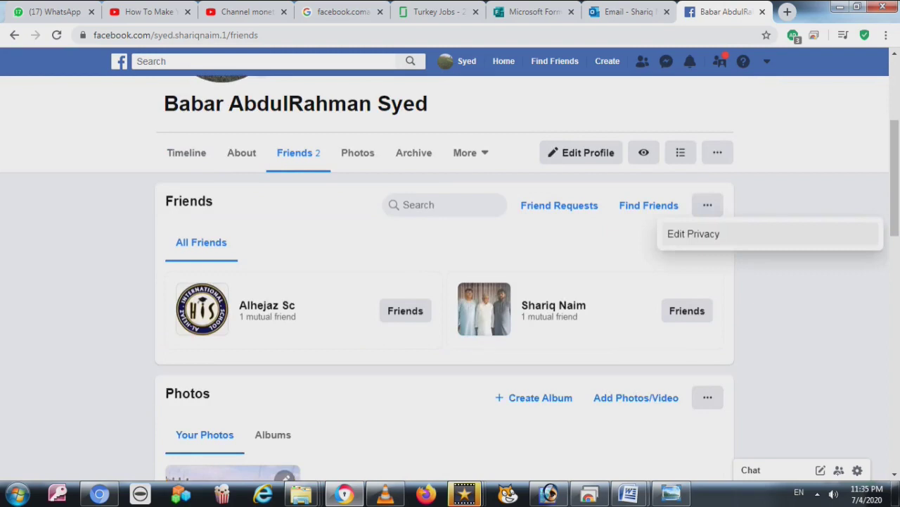
pyautogui.click(694, 234)
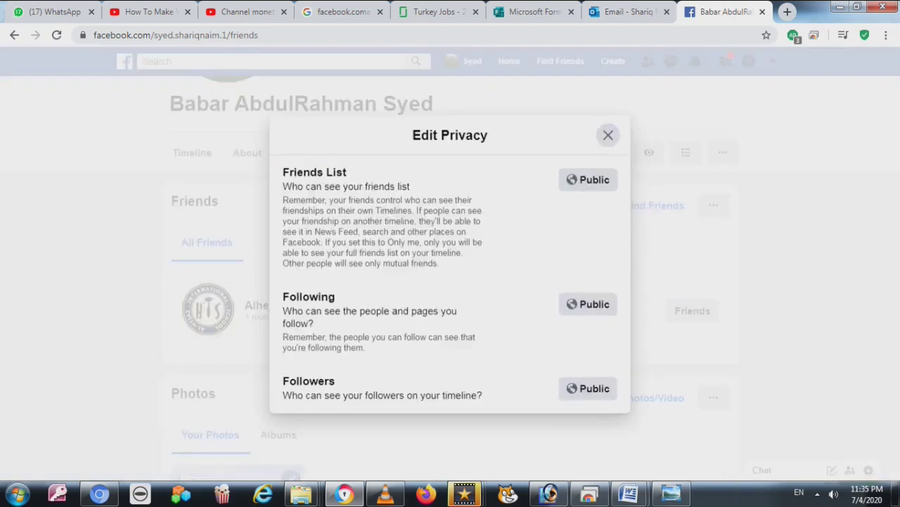
# Set Following to Friends, leaving Friends List and Followers Public, and close the dialog
pyautogui.moveTo(283, 186); pyautogui.dragTo(456, 201)
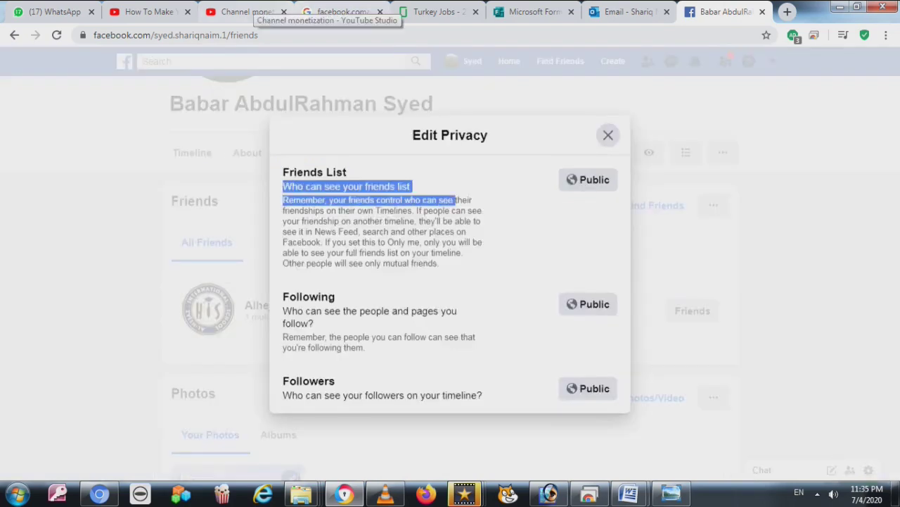
pyautogui.click(588, 179)
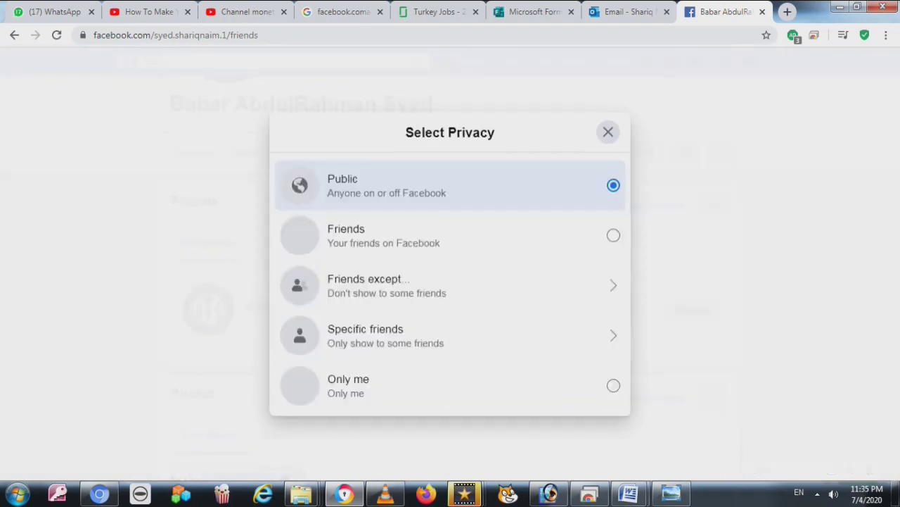
pyautogui.press('Escape')
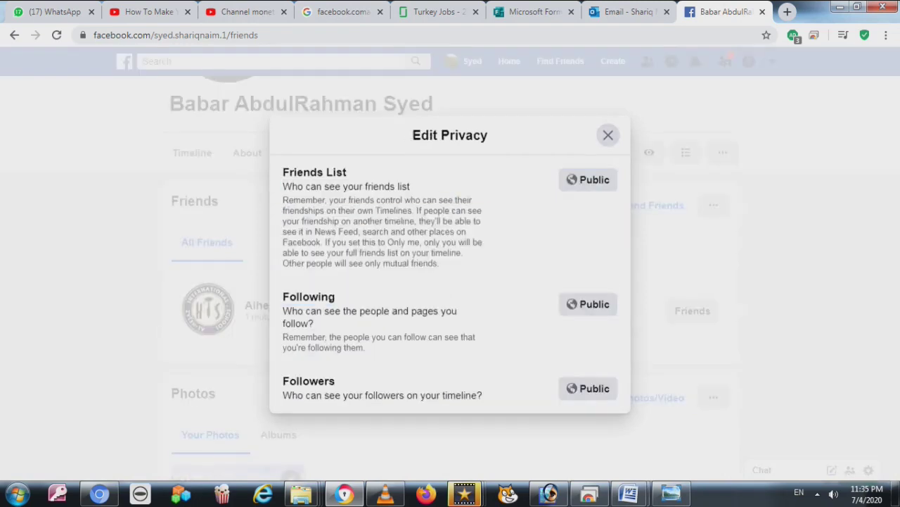
pyautogui.moveTo(291, 185); pyautogui.dragTo(439, 263)
pyautogui.tripleClick(369, 311)
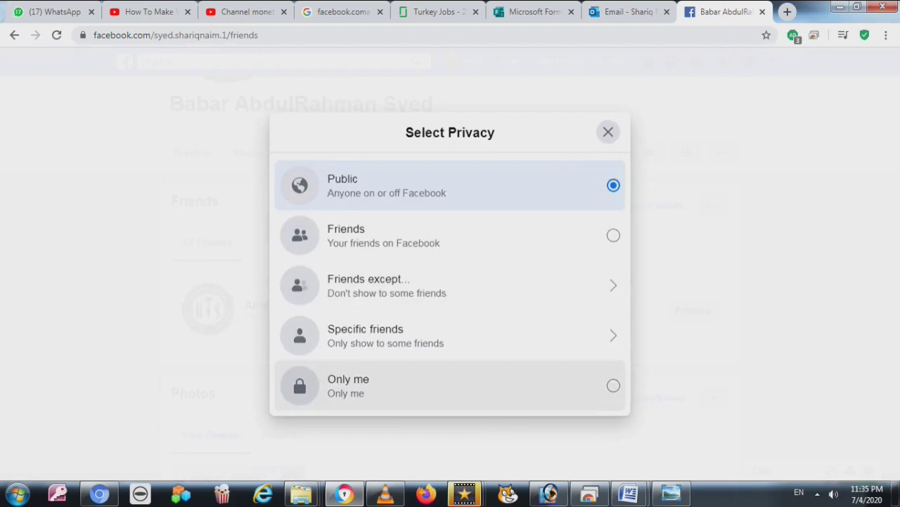
pyautogui.click(450, 235)
pyautogui.doubleClick(308, 381)
pyautogui.moveTo(400, 394); pyautogui.dragTo(483, 395)
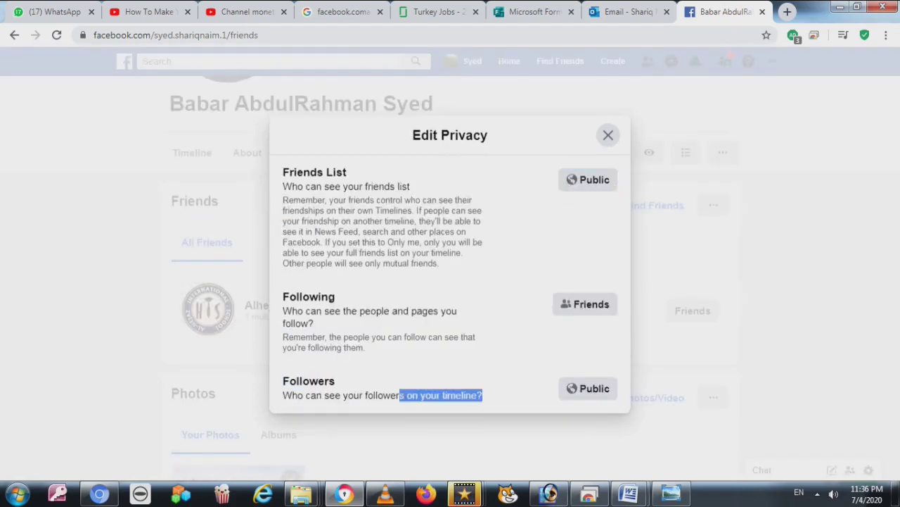
pyautogui.press('Escape')
pyautogui.moveTo(384, 493)
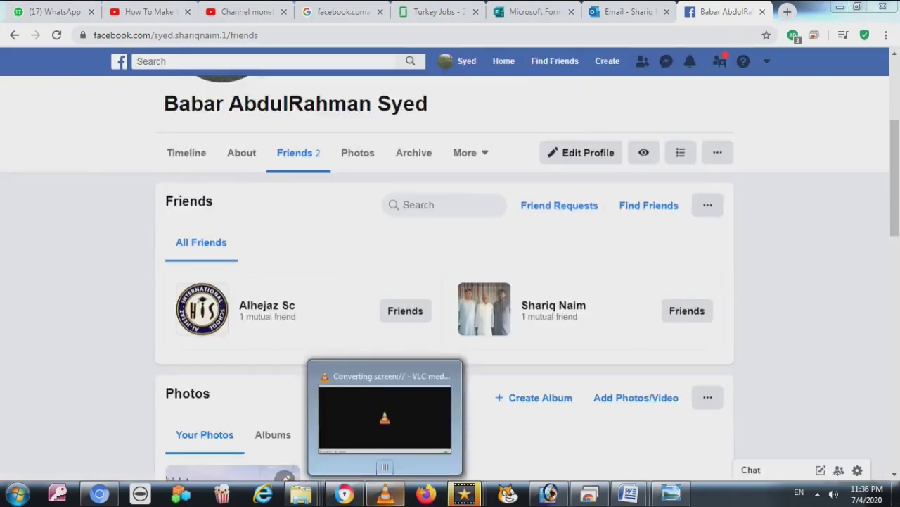
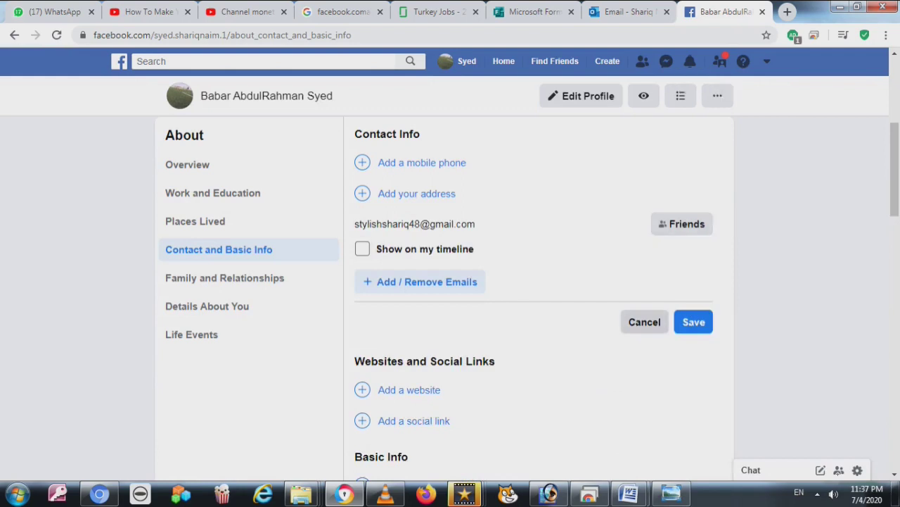
# Save the email setting as hidden from the timeline
pyautogui.click(644, 322)
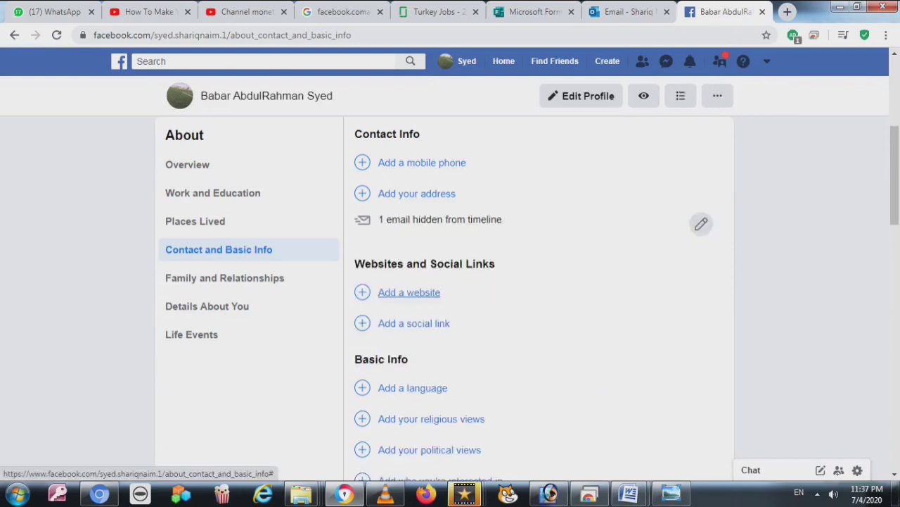
pyautogui.scroll(3, 414, 284)
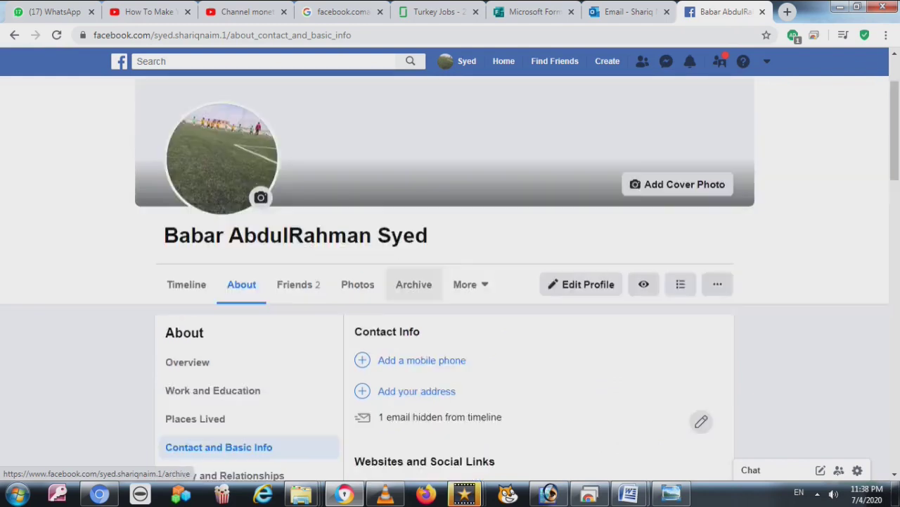
pyautogui.scroll(-5, 414, 285)
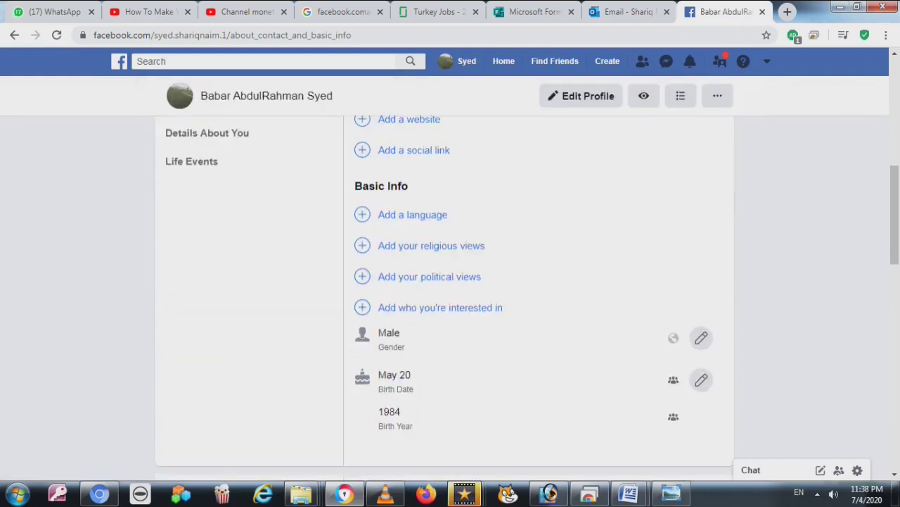
pyautogui.scroll(2, 225, 277)
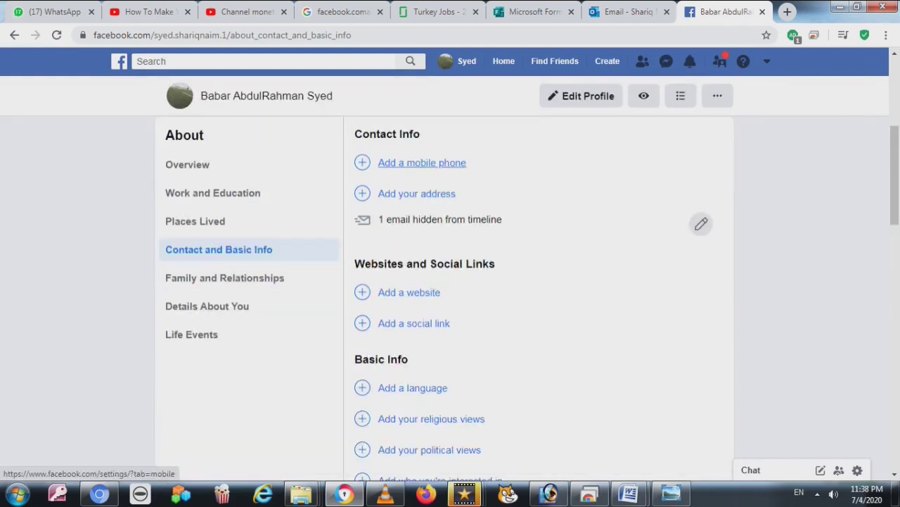
pyautogui.scroll(-2, 450, 281)
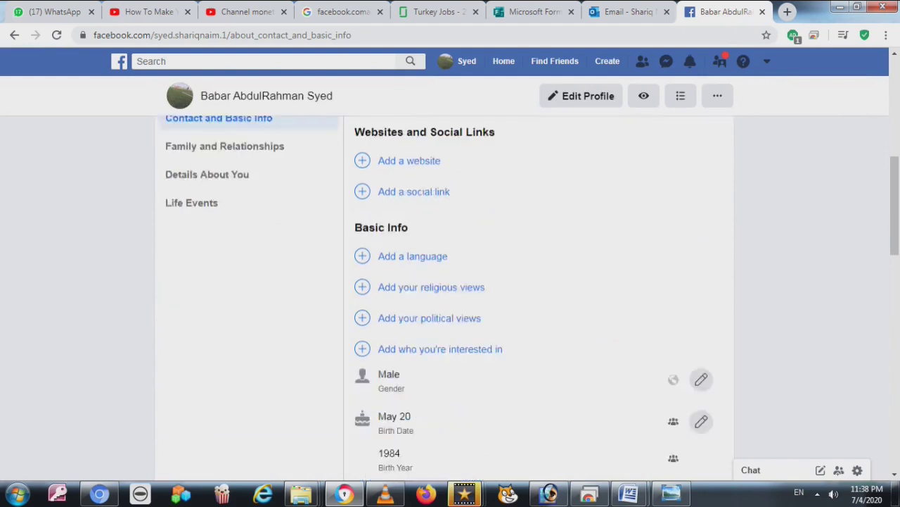
pyautogui.scroll(-5, 450, 281)
pyautogui.scroll(-3, 450, 281)
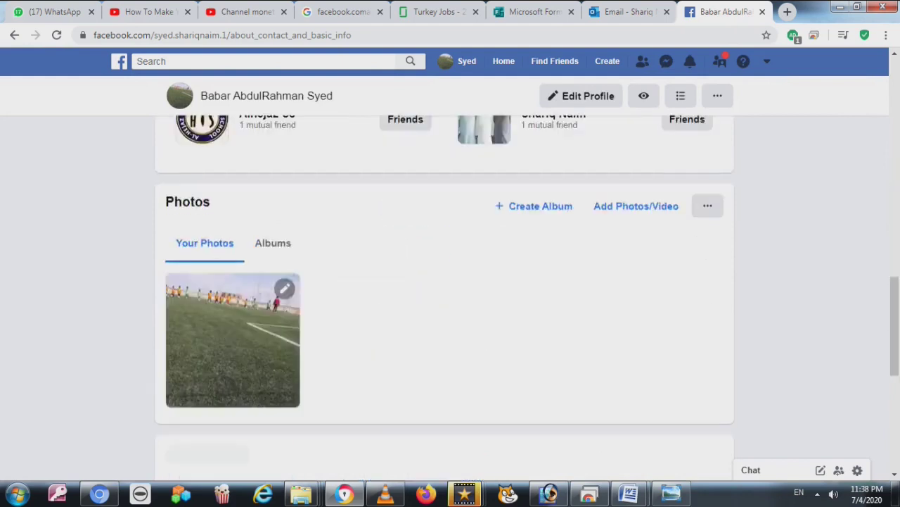
pyautogui.scroll(2, 450, 281)
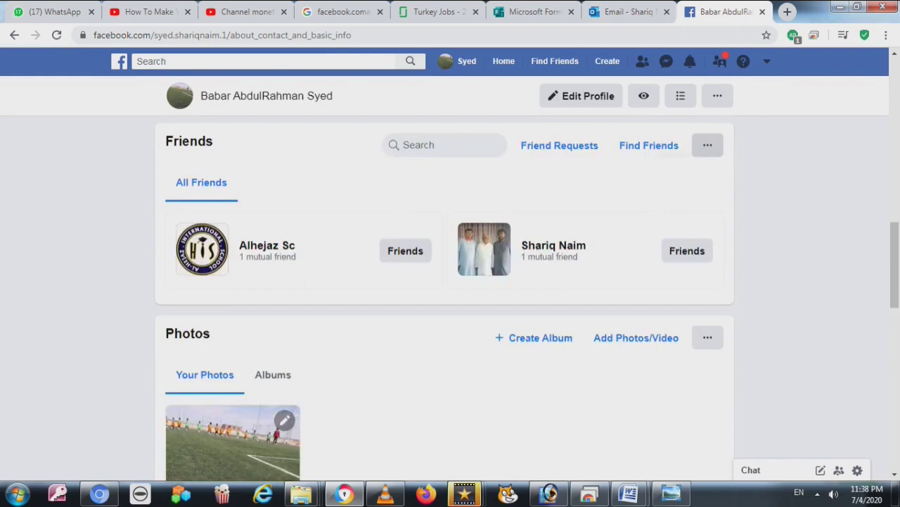
# Check the Friends list privacy without changing it, then go to Details About You
pyautogui.click(708, 145)
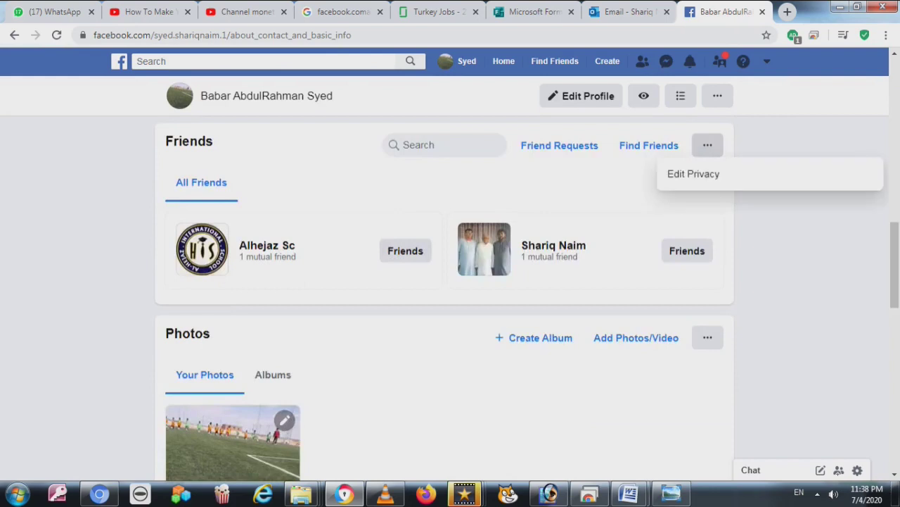
pyautogui.click(694, 174)
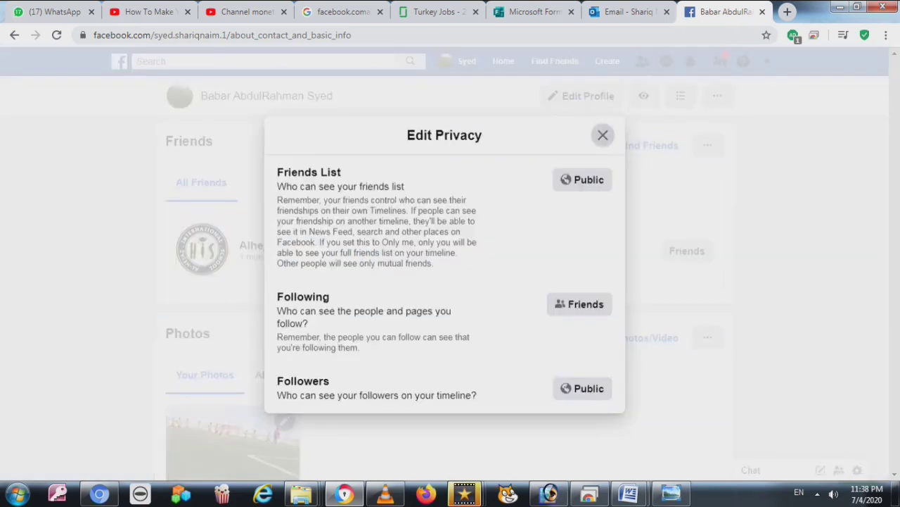
pyautogui.click(603, 134)
pyautogui.scroll(3, 414, 200)
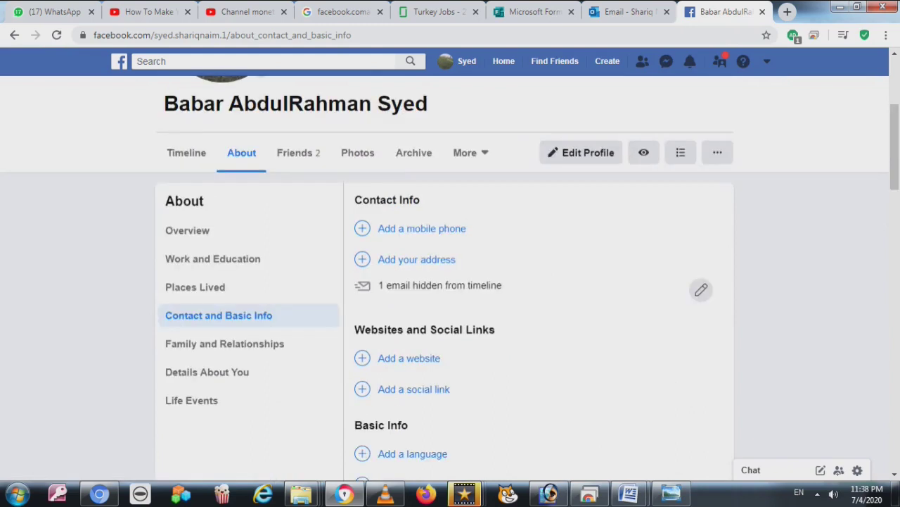
pyautogui.click(207, 372)
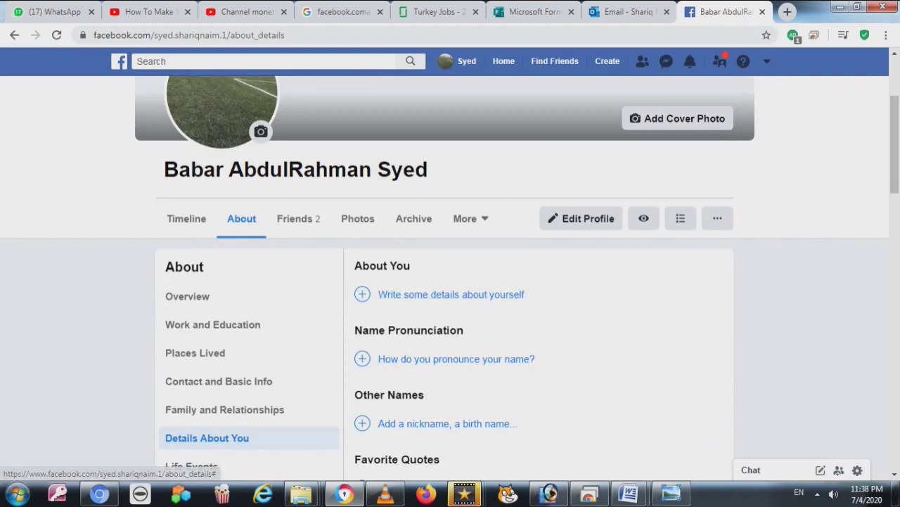
# Save 'I AM IN JEDDAH SAUDI ARABIA' as the About You text, then view the Friends list
pyautogui.click(451, 295)
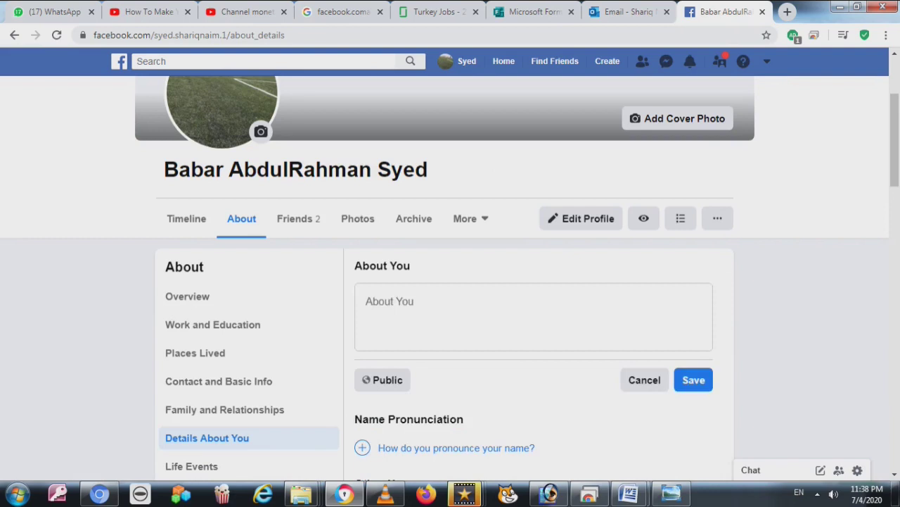
pyautogui.click(367, 309)
pyautogui.write('I AM IN JEDDA')
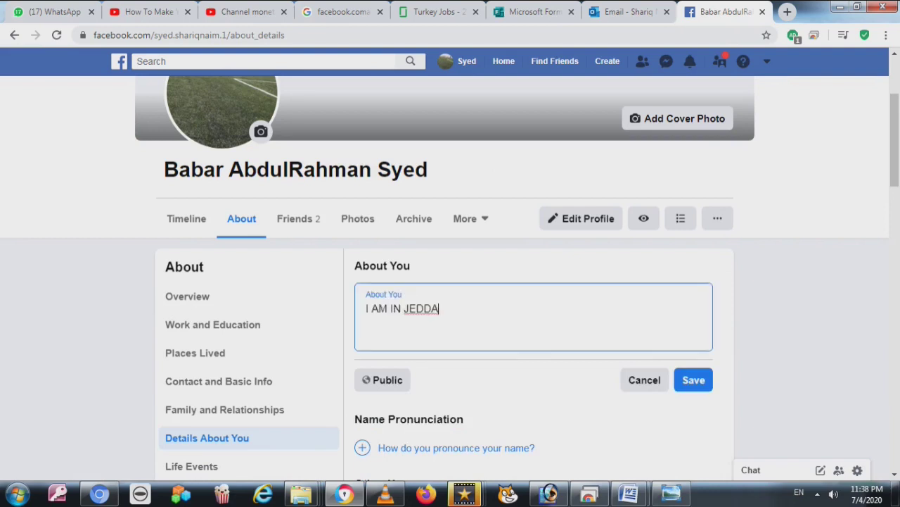
pyautogui.write('H SAUDI ARABIA')
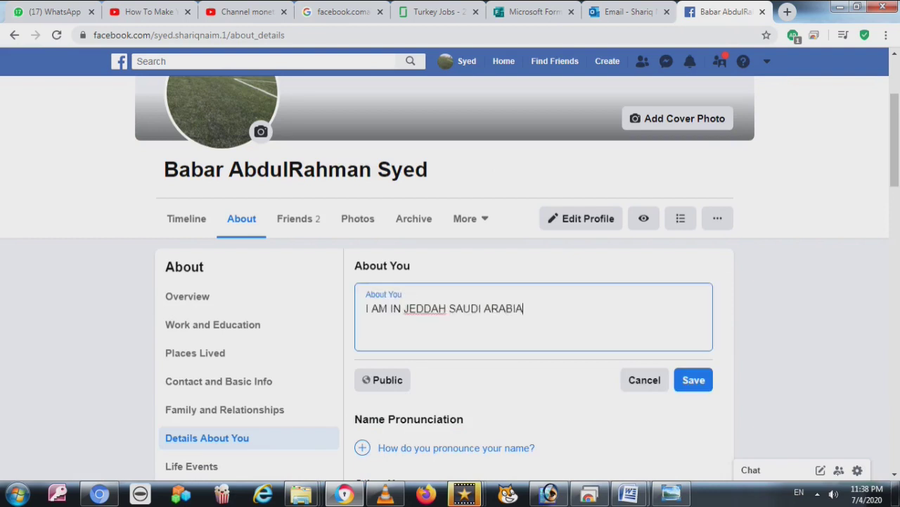
pyautogui.press('Return')
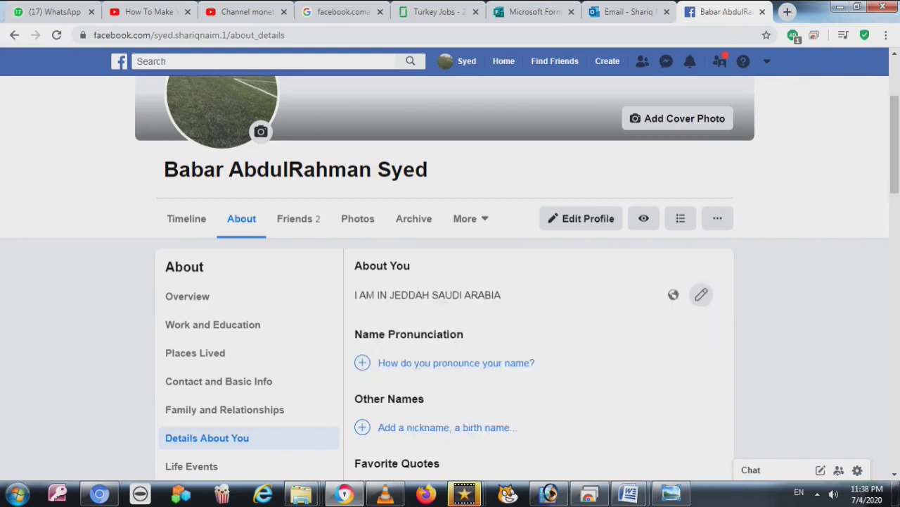
pyautogui.click(298, 218)
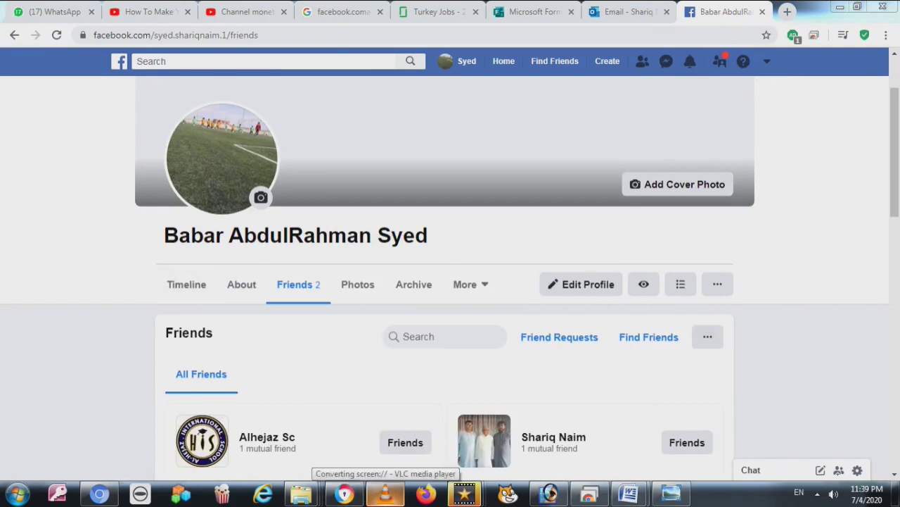
# Browse the About section's Life Events, Overview and Work and Education pages
pyautogui.click(241, 284)
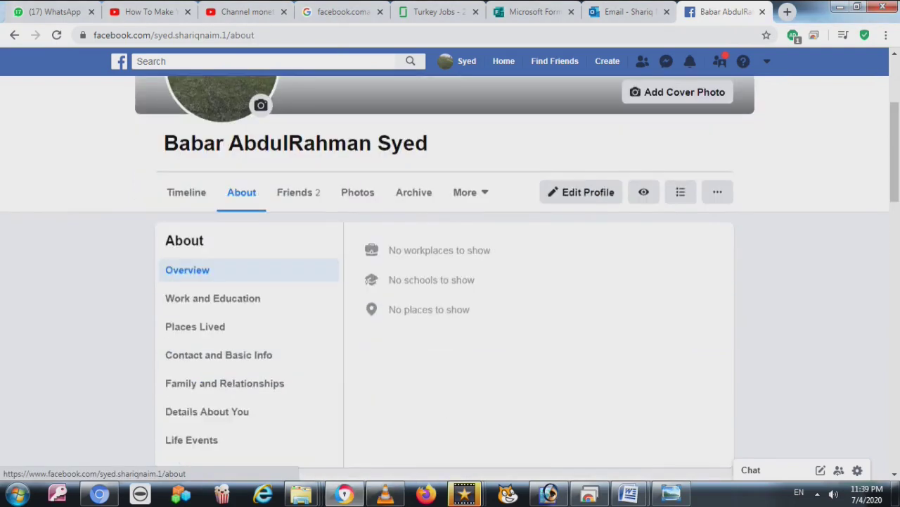
pyautogui.click(192, 439)
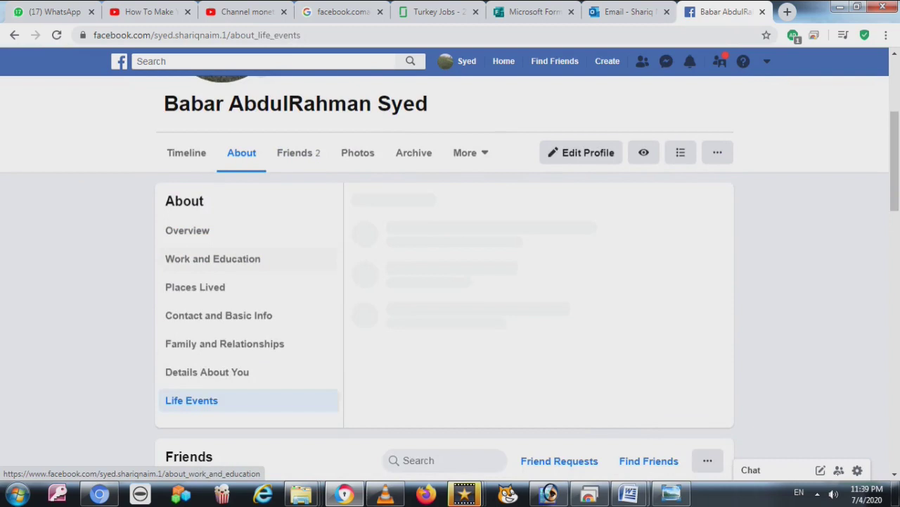
pyautogui.click(187, 230)
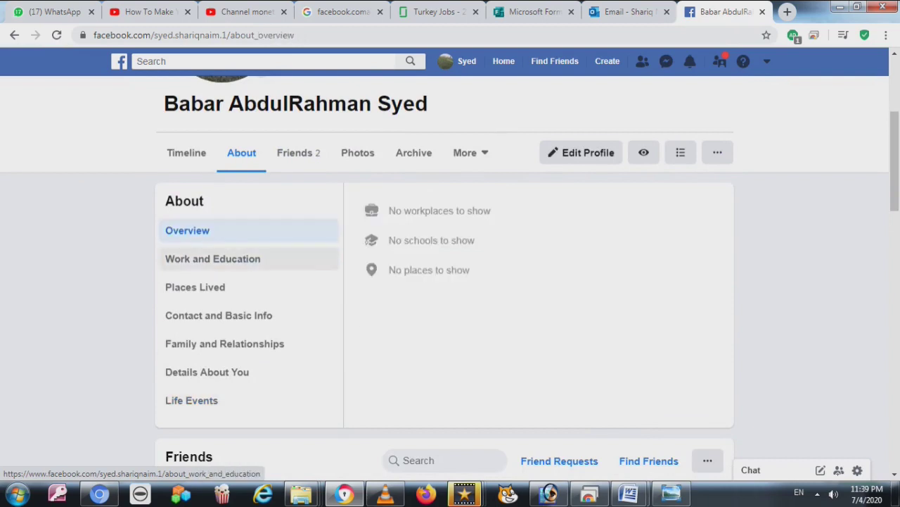
pyautogui.click(212, 258)
# Start adding a mobile phone in Contact and Basic Info, back out, and open Details About You
pyautogui.click(218, 315)
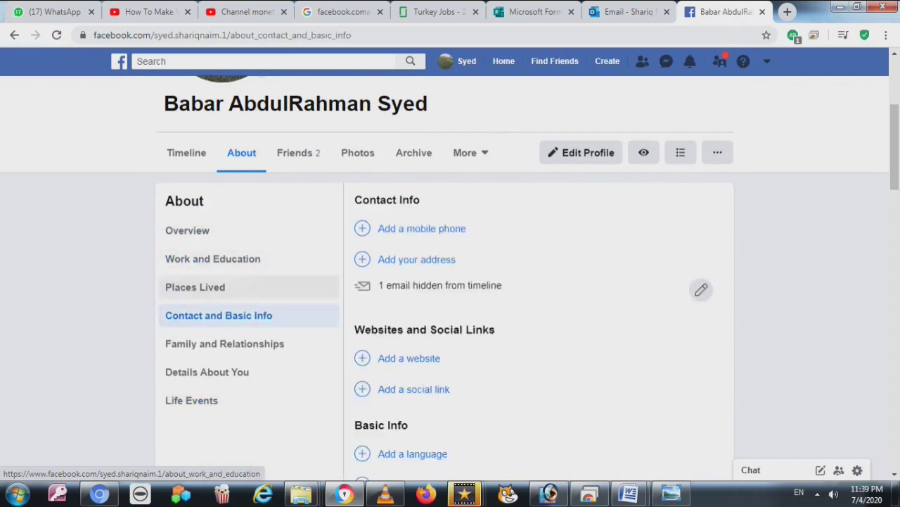
pyautogui.click(421, 228)
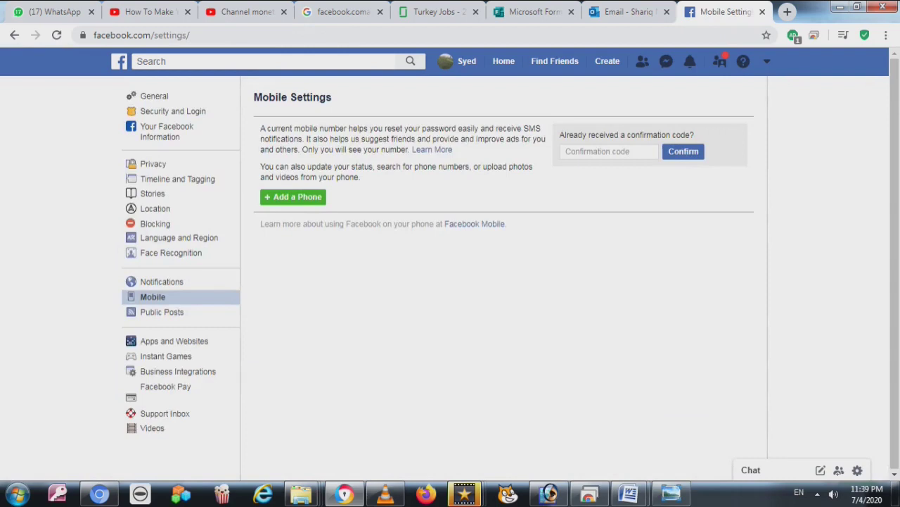
pyautogui.hotkey('alt', 'Left')
pyautogui.hotkey('alt', 'Left')
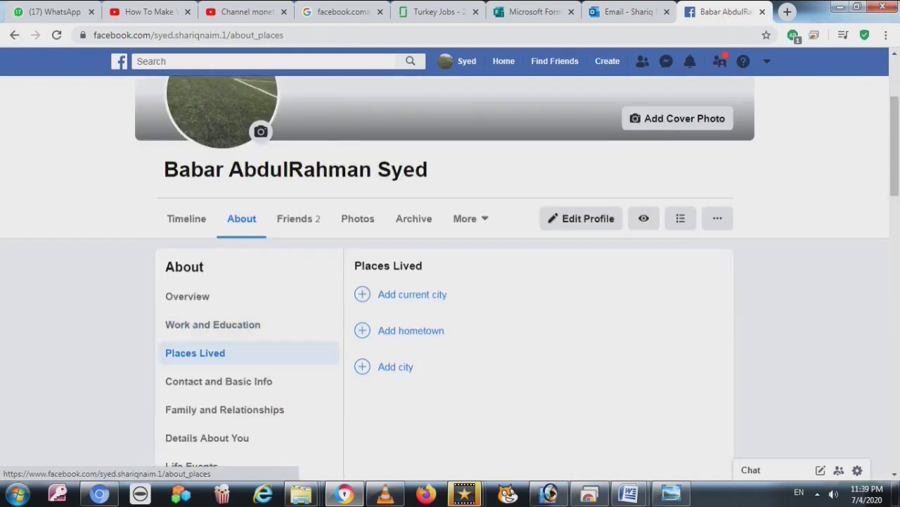
pyautogui.click(206, 437)
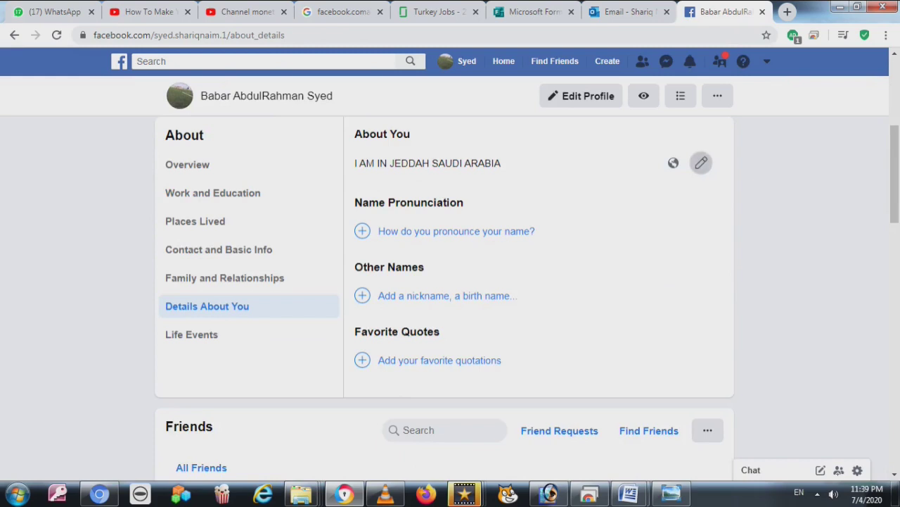
pyautogui.click(701, 162)
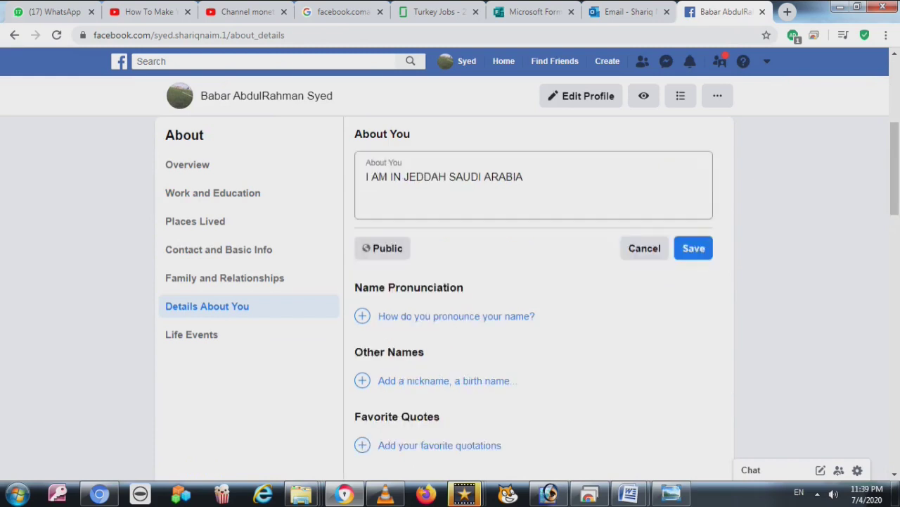
pyautogui.hotkey('ctrl', 'a')
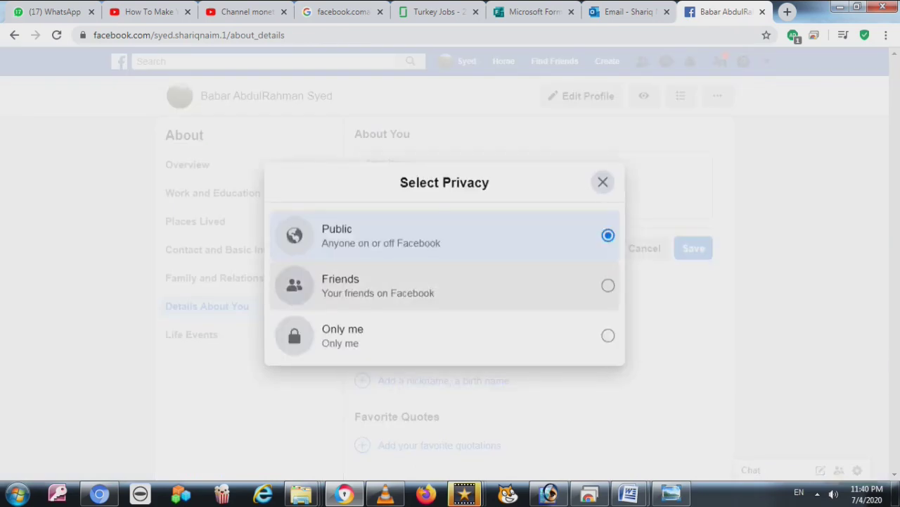
pyautogui.press('Escape')
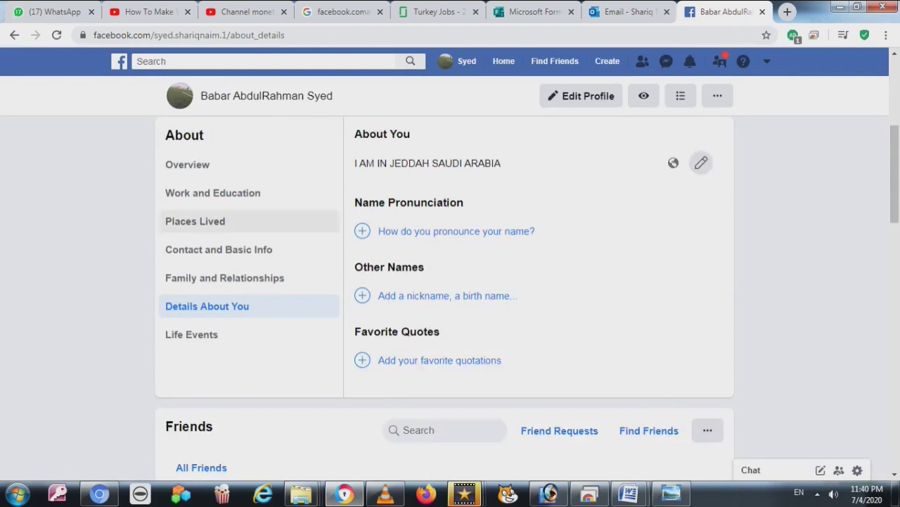
pyautogui.click(213, 192)
pyautogui.click(408, 226)
pyautogui.write('GOVT ')
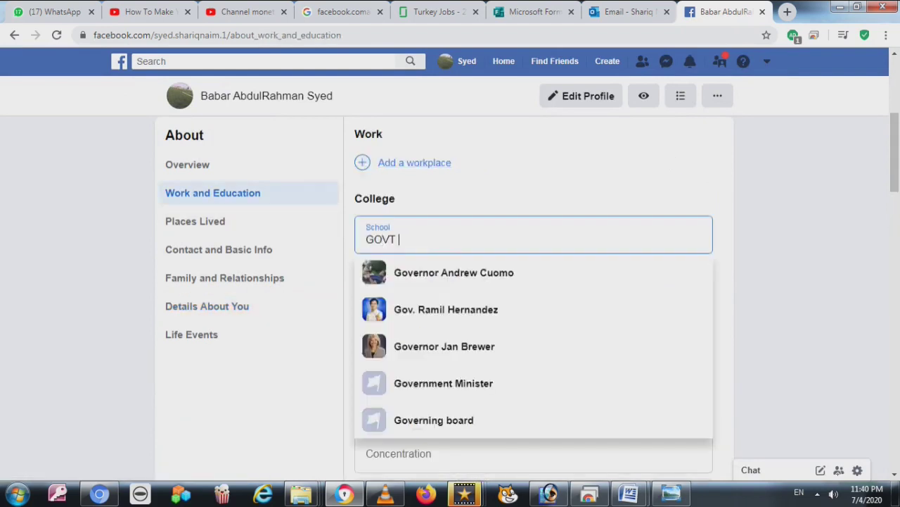
pyautogui.write('PREMIERE COLLEGE')
pyautogui.hotkey('ctrl', 'a')
pyautogui.press('BackSpace')
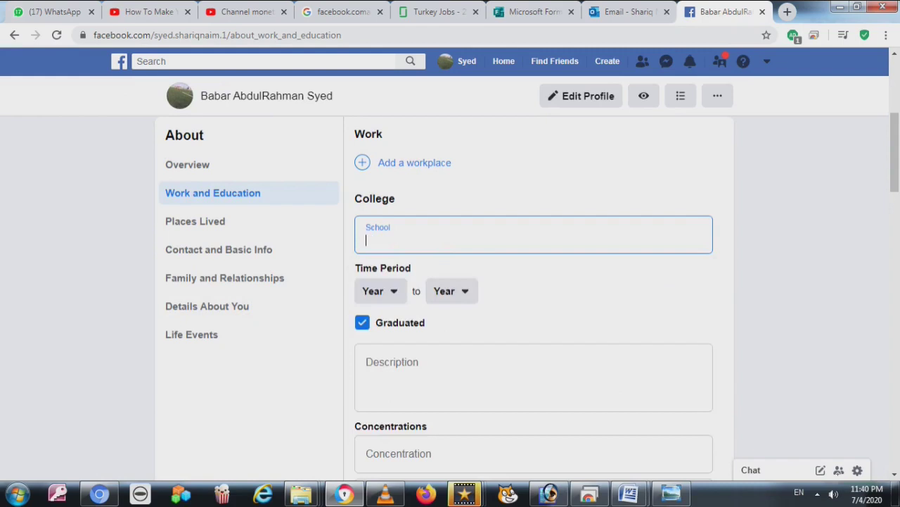
pyautogui.click(380, 290)
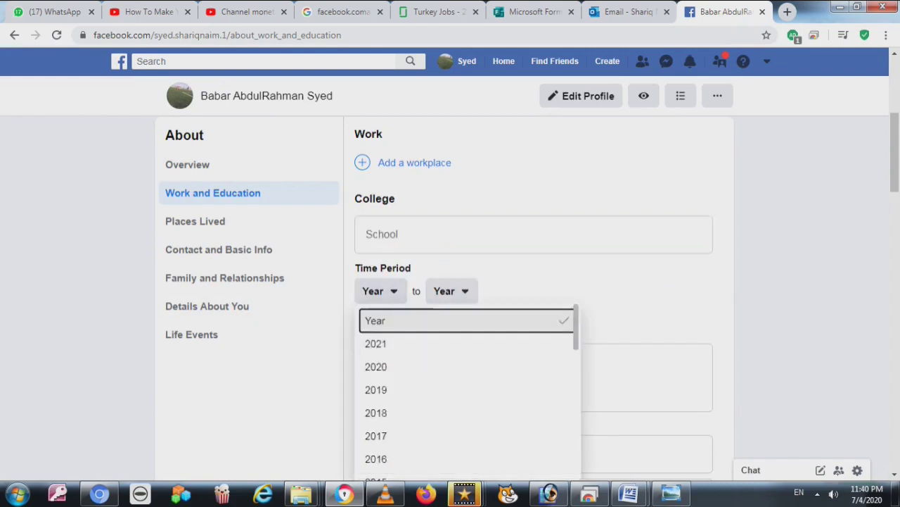
pyautogui.scroll(-5, 451, 281)
pyautogui.scroll(1, 450, 282)
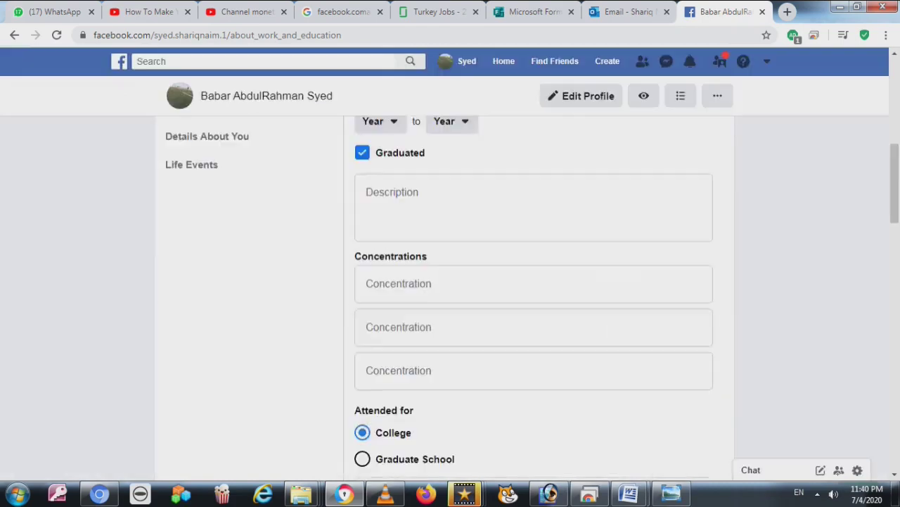
pyautogui.scroll(4, 451, 281)
pyautogui.click(219, 381)
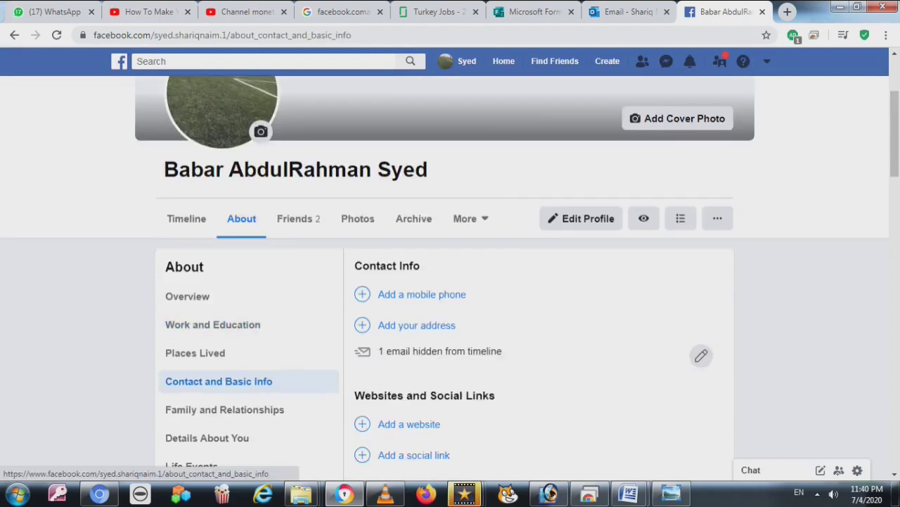
pyautogui.scroll(-2, 451, 281)
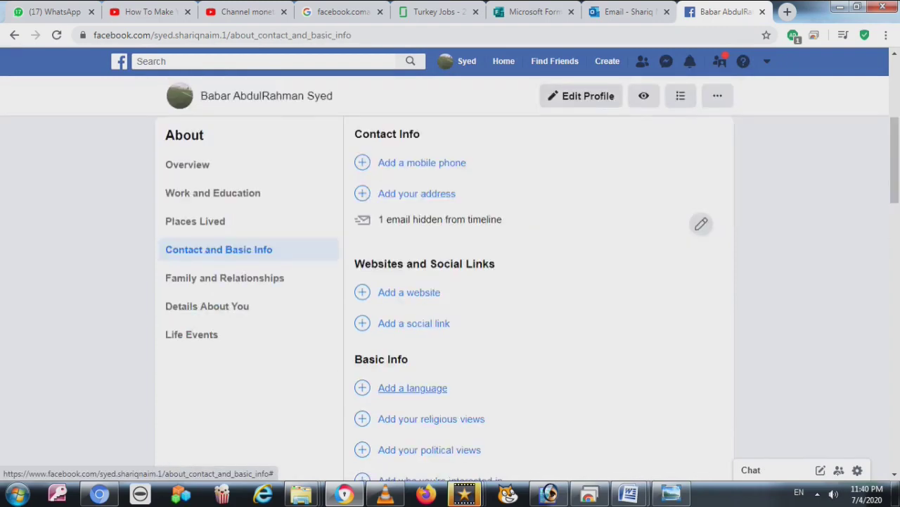
pyautogui.scroll(-2, 451, 281)
pyautogui.click(225, 146)
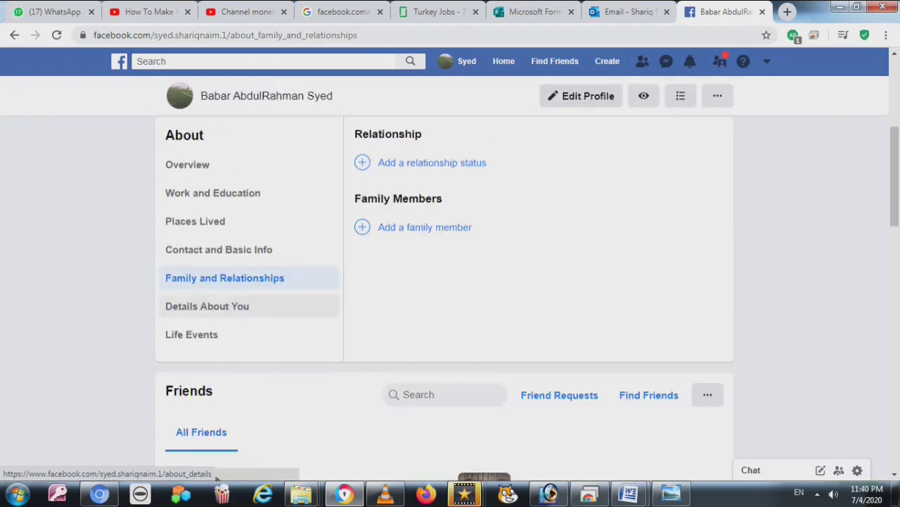
pyautogui.click(207, 305)
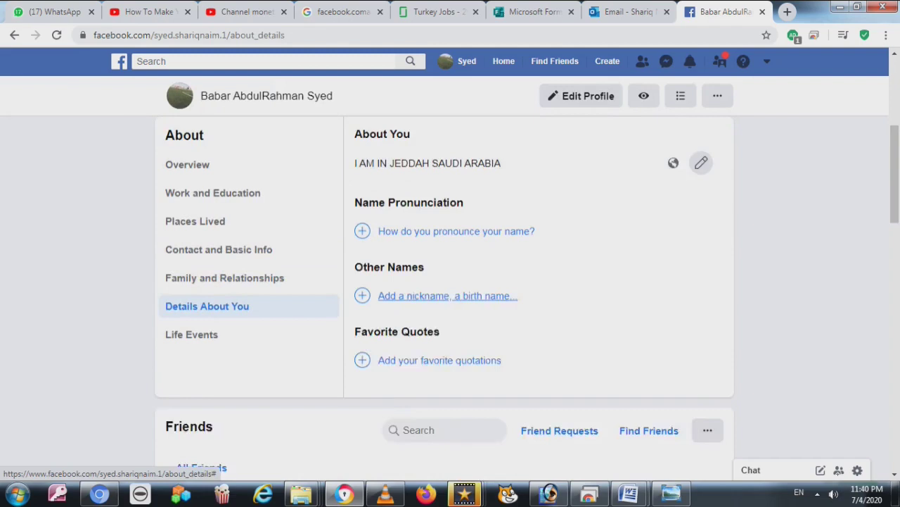
# Start an Other Names entry of type Nickname and enter the nickname, without saving
pyautogui.click(447, 296)
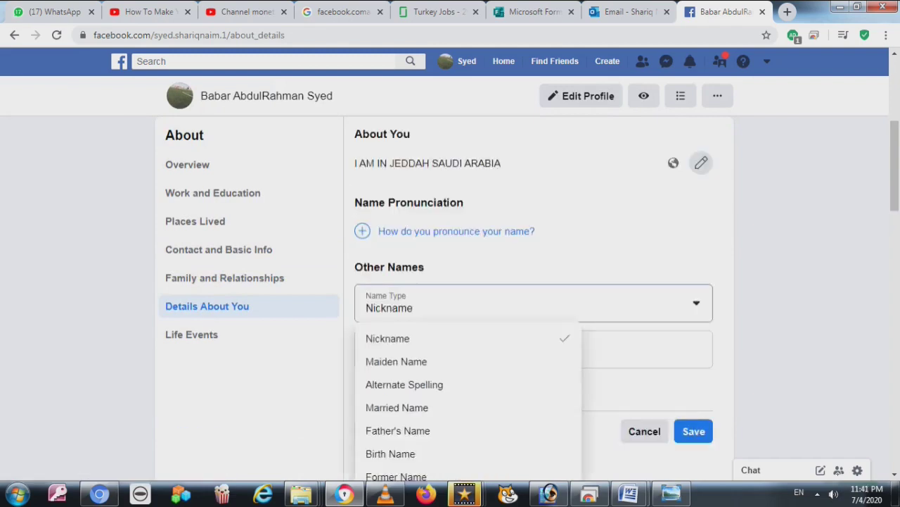
pyautogui.press('Escape')
pyautogui.click(450, 352)
pyautogui.write('SHANI')
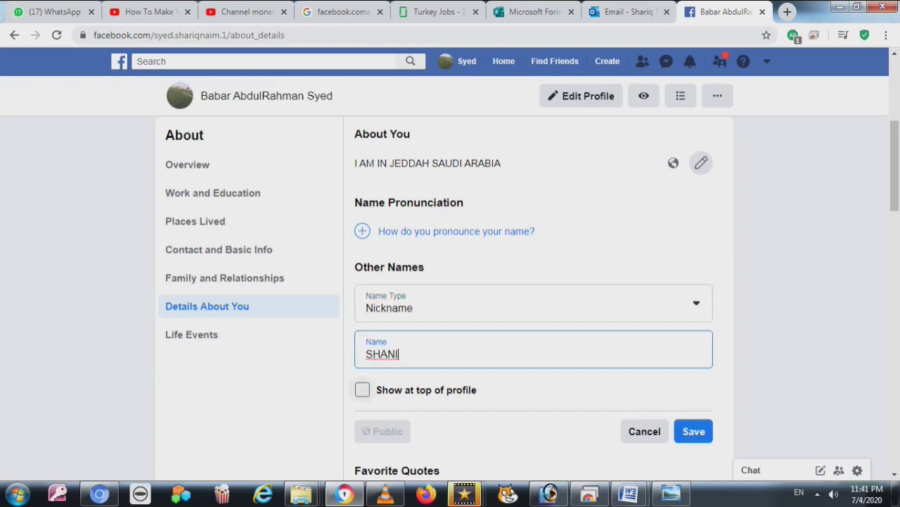
pyautogui.scroll(-1, 451, 281)
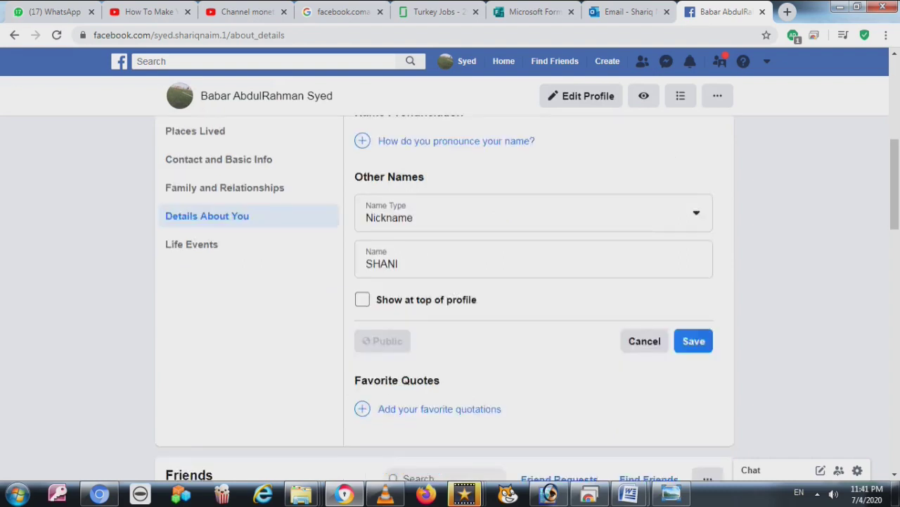
pyautogui.scroll(-1, 451, 281)
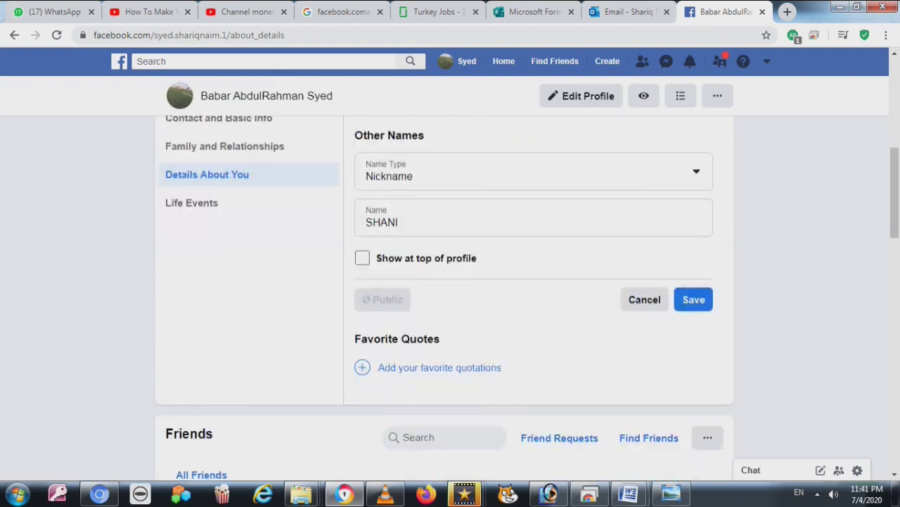